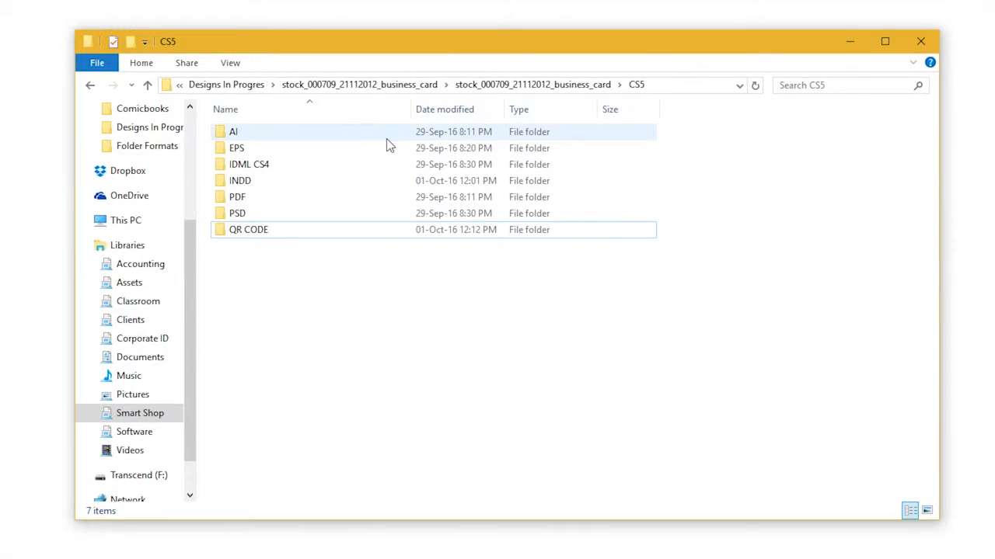
Step: Open the "smart shop business card BLUE" file in Illustrator and bring both card sides into view
double_click(387, 140)
click(335, 135)
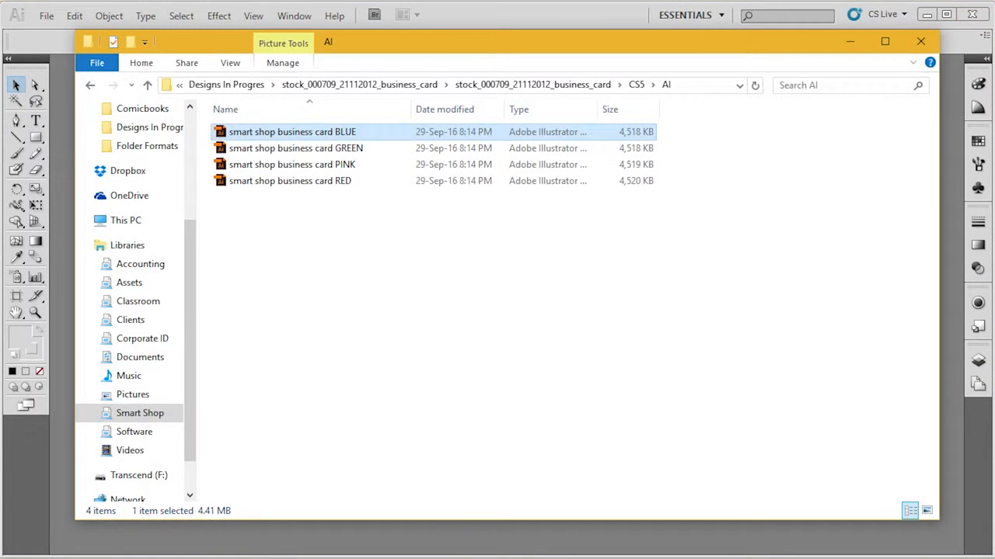
drag(277, 138, 243, 549)
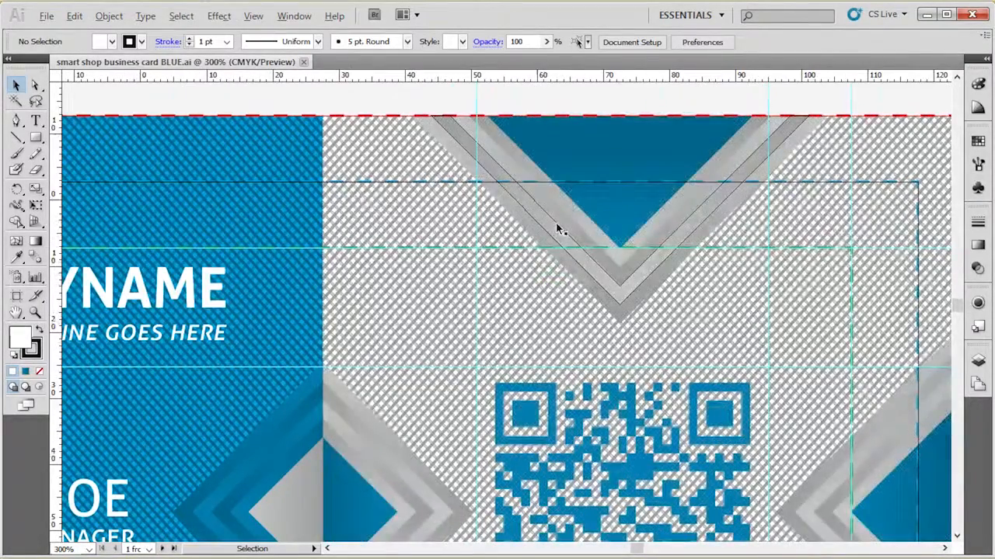
scroll(560, 226, down, 3)
drag(626, 487, 502, 384)
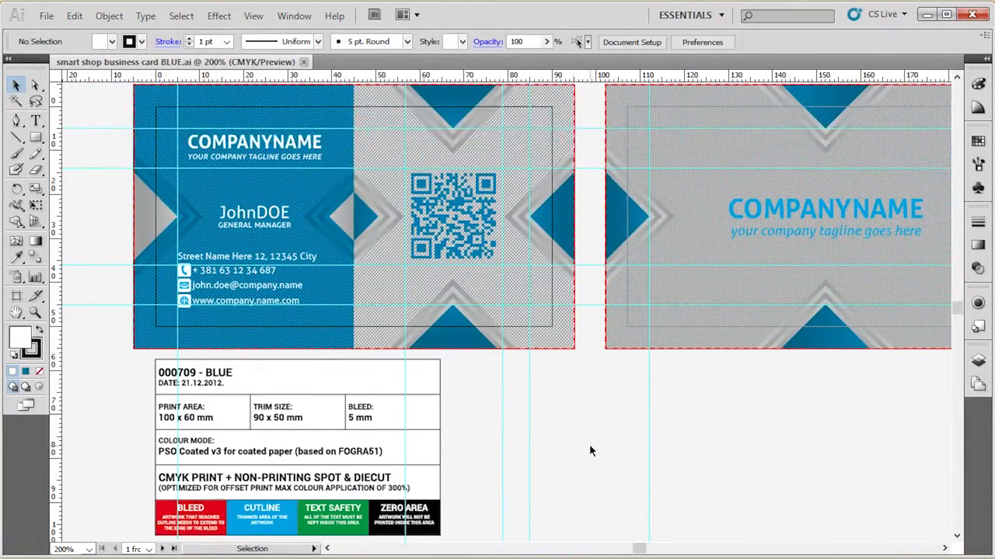
Step: Display the document's layers in an enlarged list and collapse the design layer
click(978, 363)
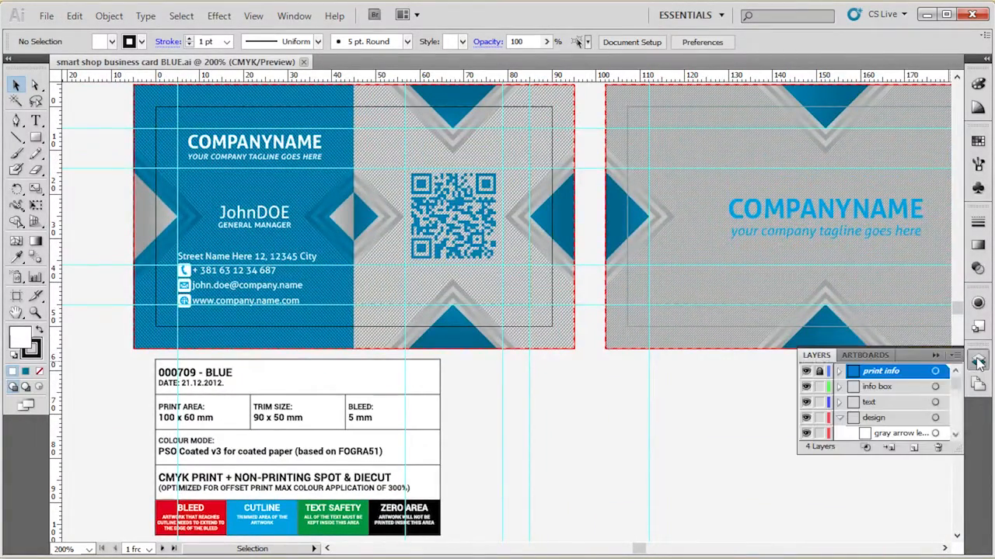
drag(954, 451, 956, 538)
click(839, 418)
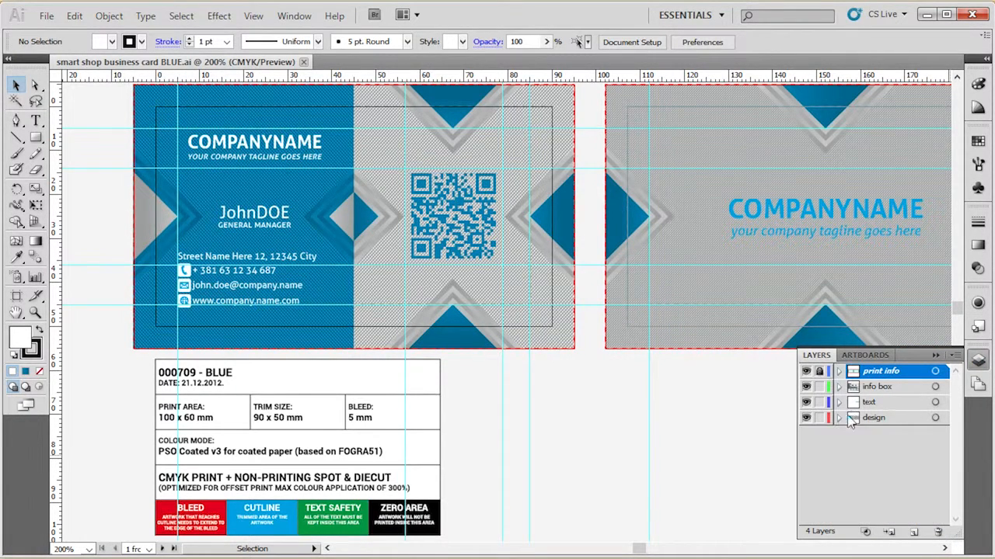
Step: Show only the print info layer and inspect the bleed, cut and text safety outlines on the cards
click(876, 390)
click(879, 375)
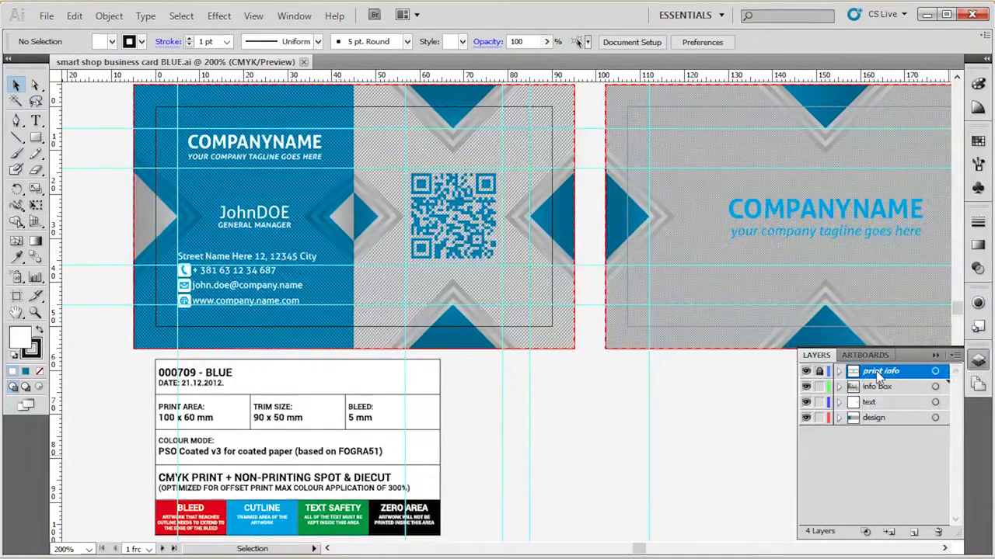
alt+click(805, 372)
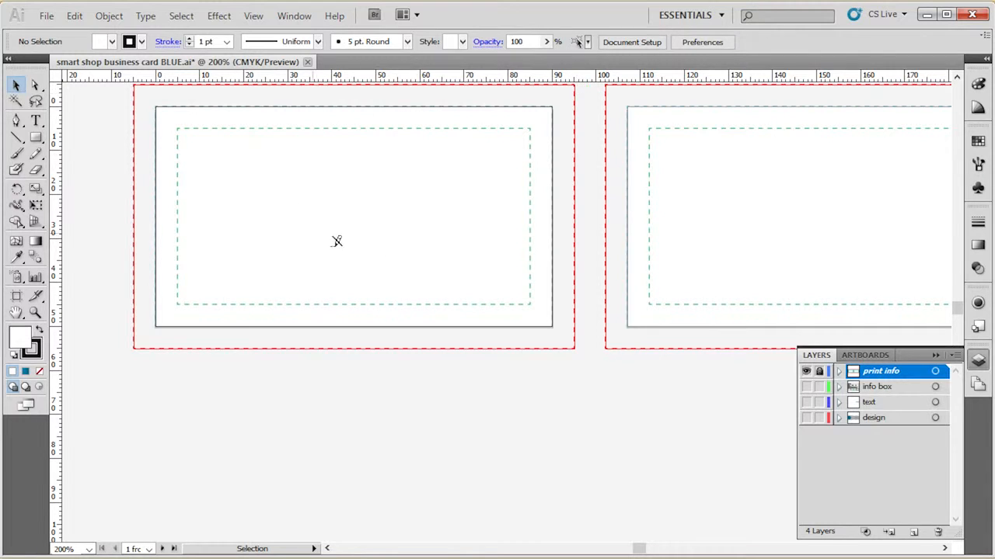
scroll(440, 113, up, 1)
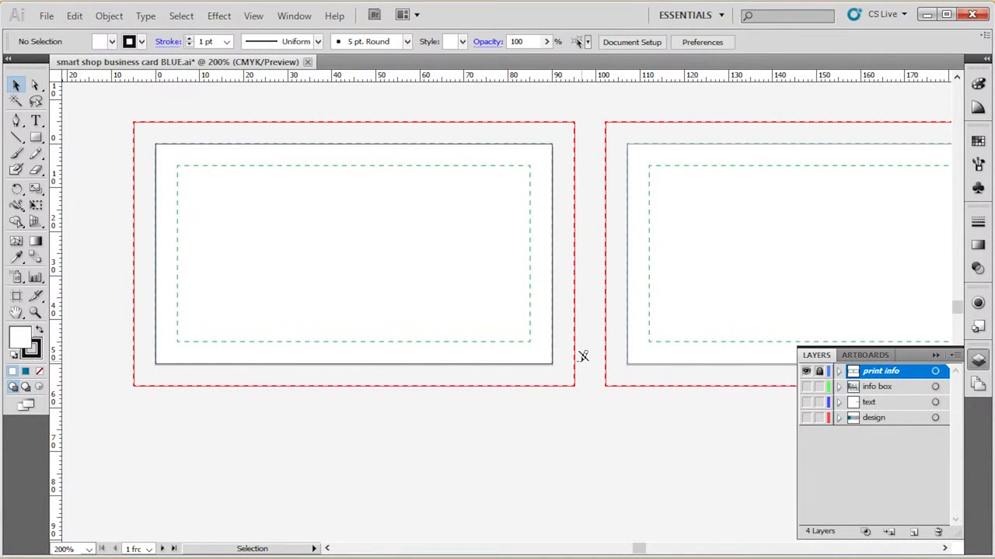
Step: Isolate the info box layer to read the print specifications below the card, and show all layers again
alt+click(807, 386)
alt+click(808, 387)
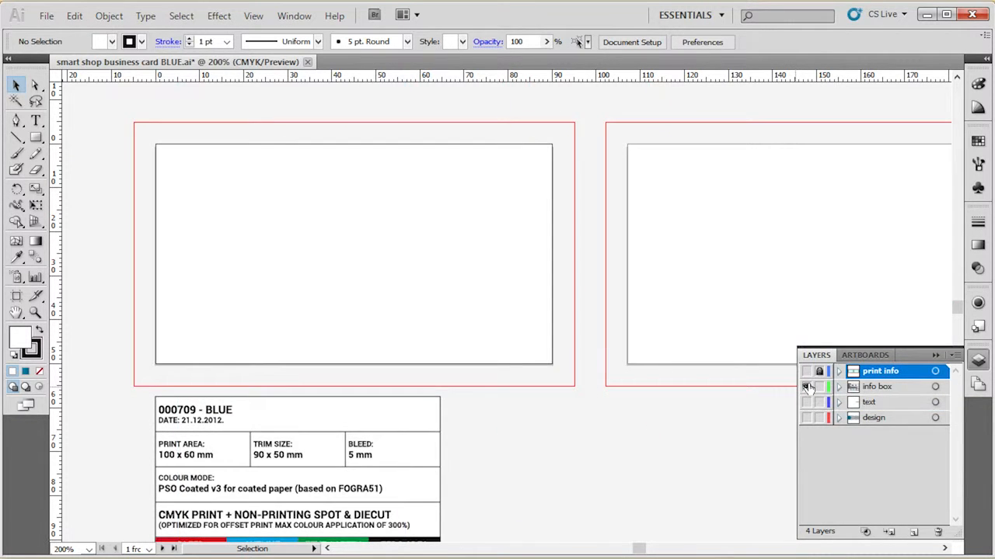
scroll(451, 489, down, 3)
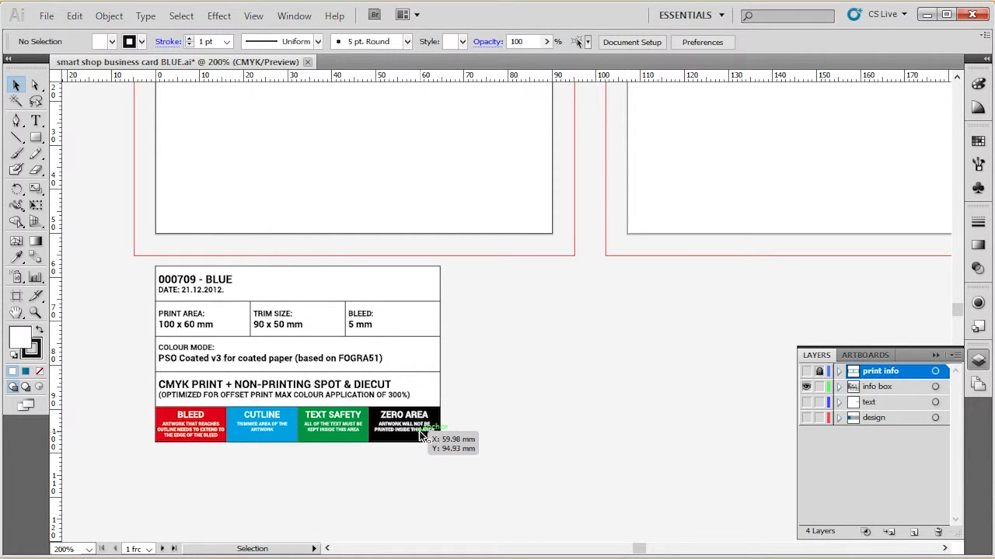
scroll(175, 457, up, 1)
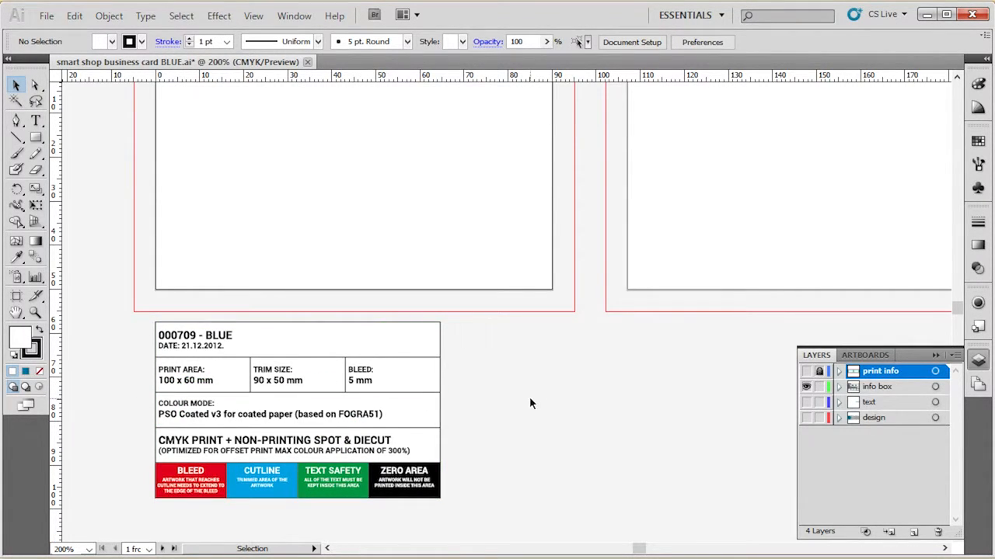
alt+click(806, 386)
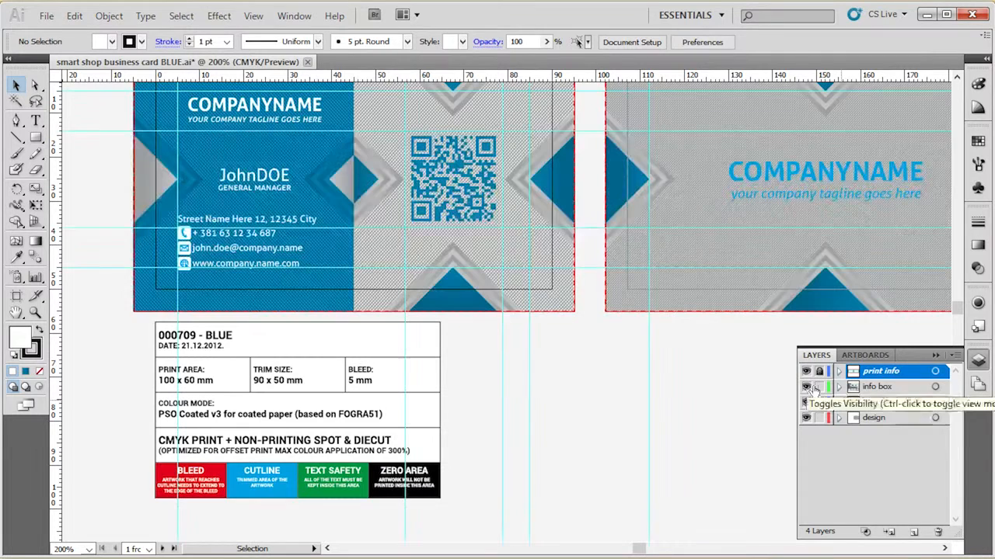
Step: Turn off printing for the info box layer and lock it
click(875, 385)
click(873, 374)
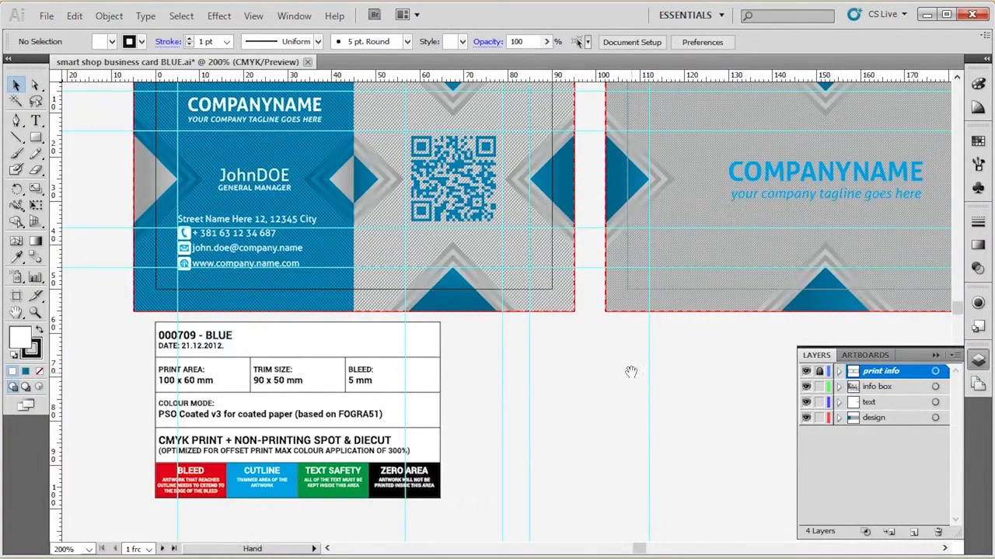
drag(632, 373, 599, 500)
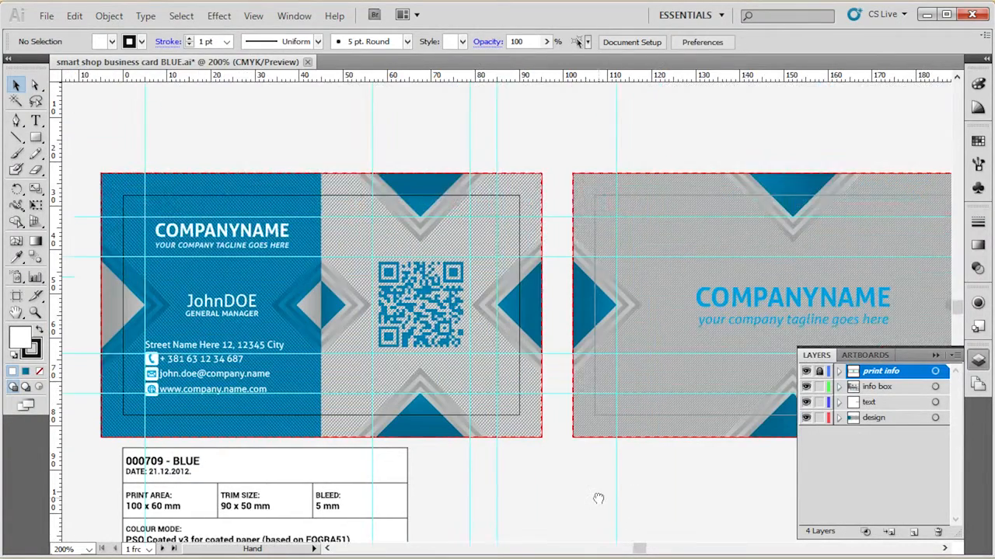
shift+click(874, 386)
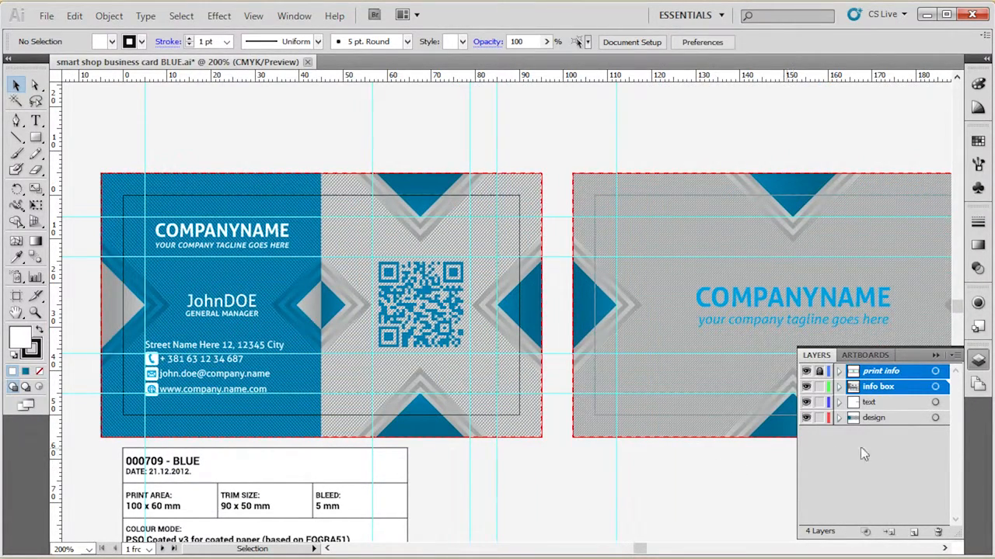
click(870, 436)
click(885, 393)
double_click(886, 393)
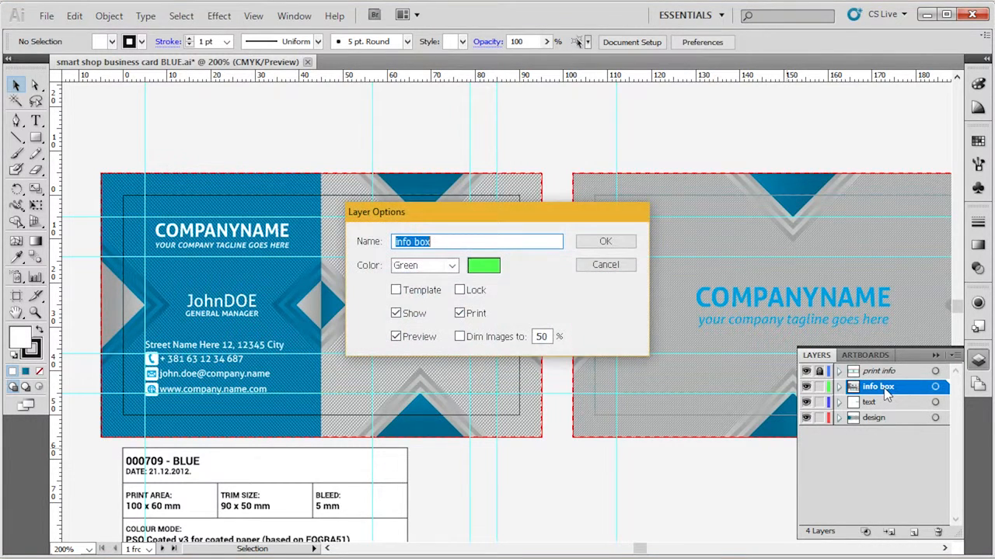
click(479, 319)
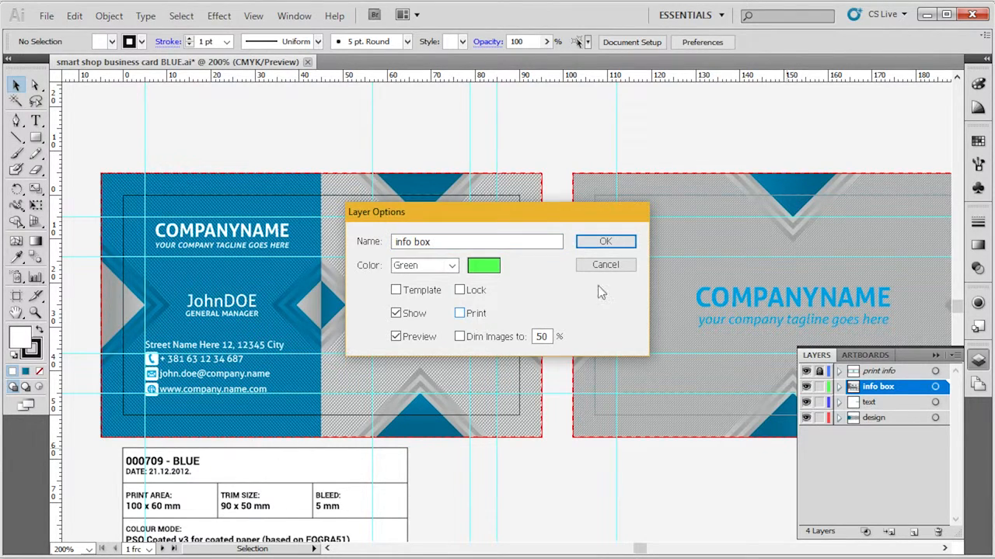
click(605, 242)
click(820, 387)
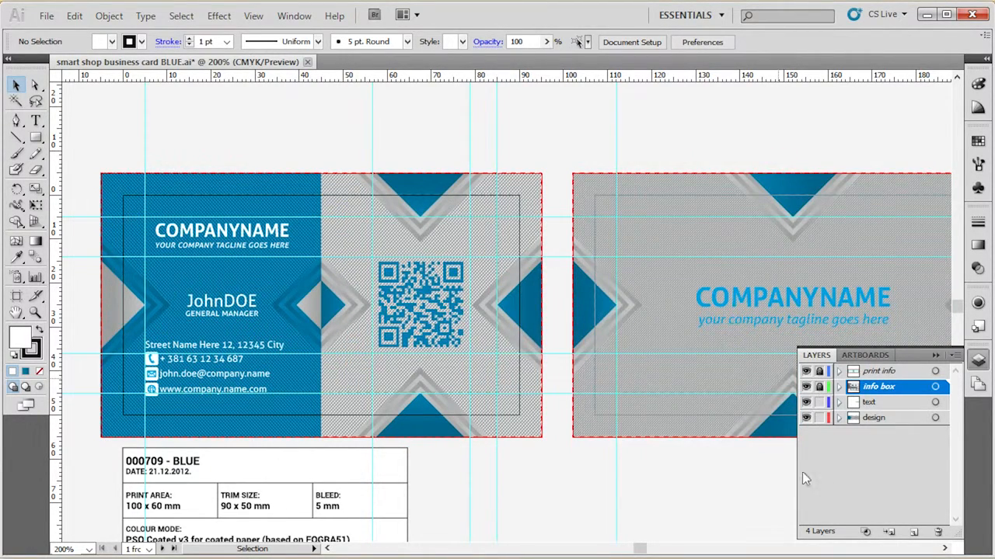
Step: Isolate the text layer and the design layer in turn to view their contents, and restore all layers
key(space)
drag(539, 482, 590, 406)
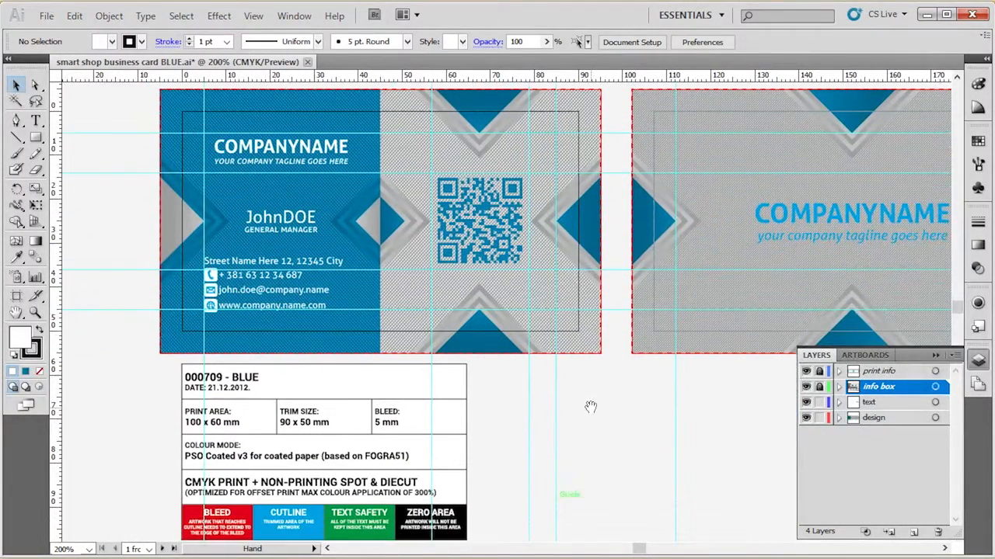
click(866, 403)
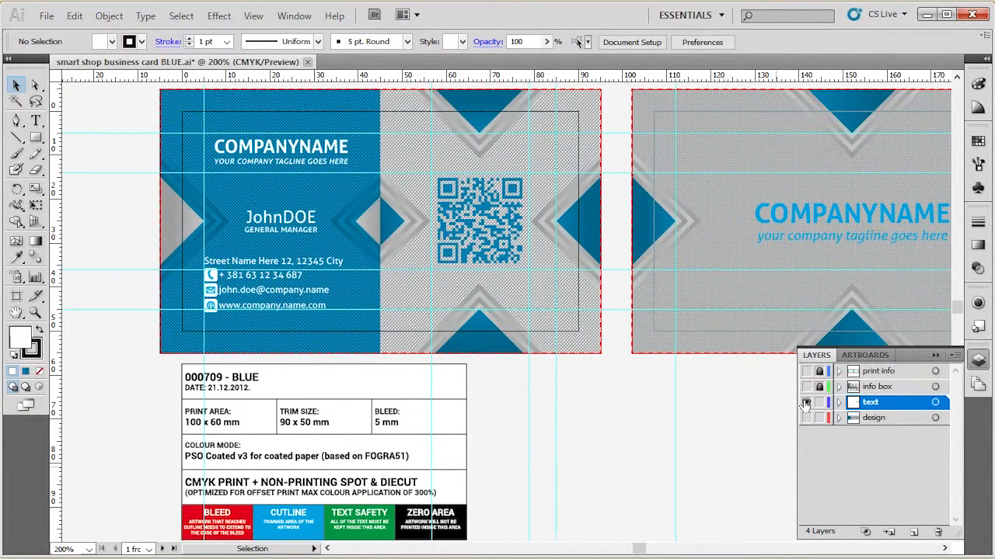
alt+click(806, 402)
alt+click(806, 403)
alt+click(806, 418)
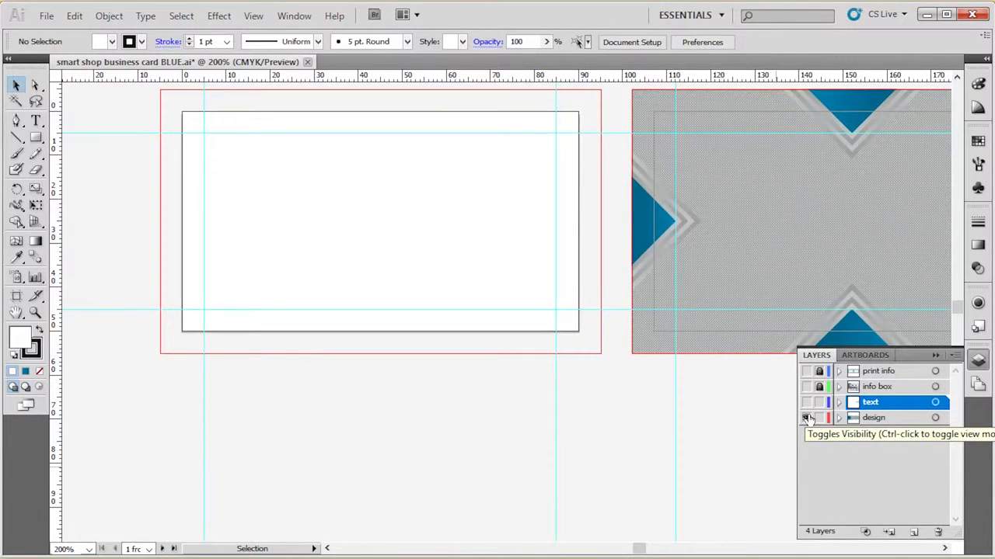
alt+click(806, 418)
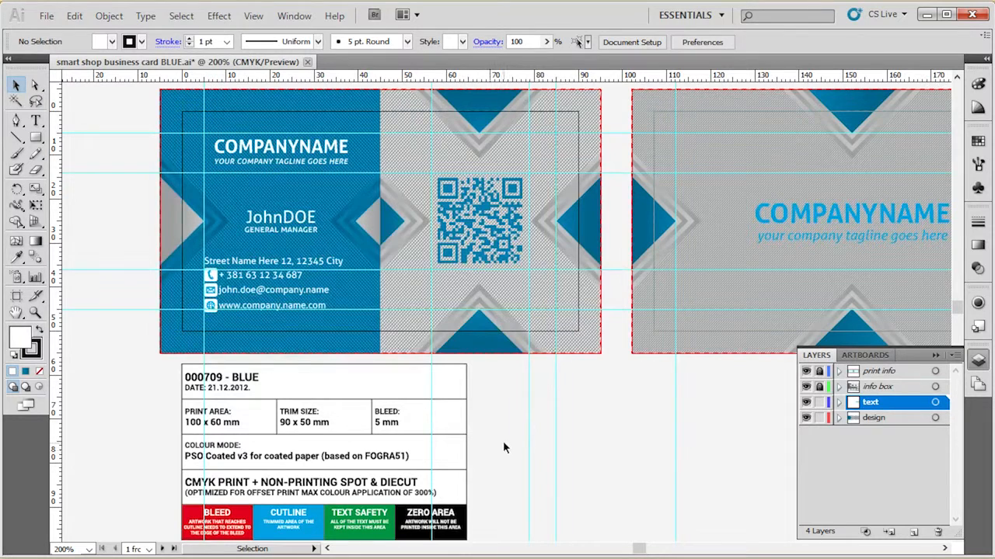
Step: Select the QR code and the small blue arrow beside it to locate their sublayers in the design layer
click(505, 242)
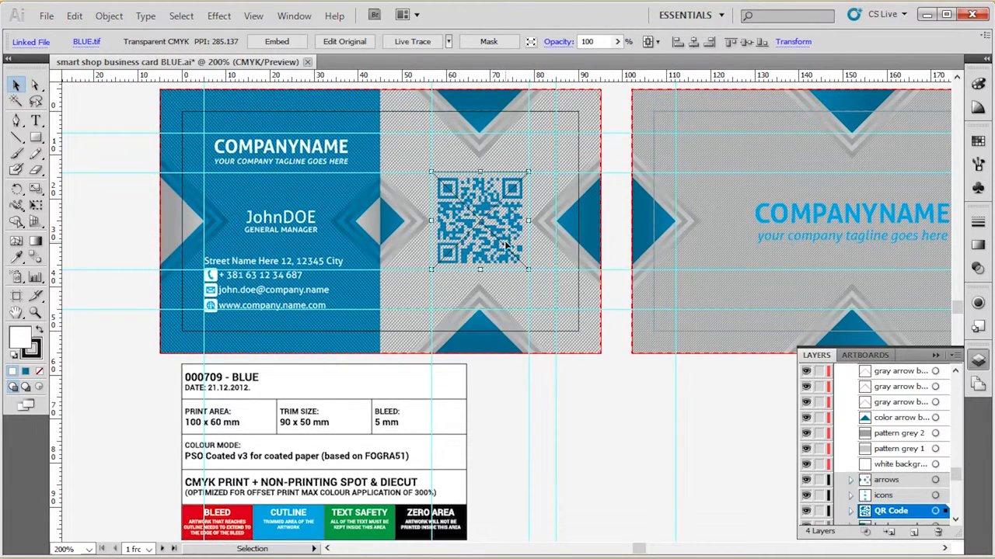
click(534, 418)
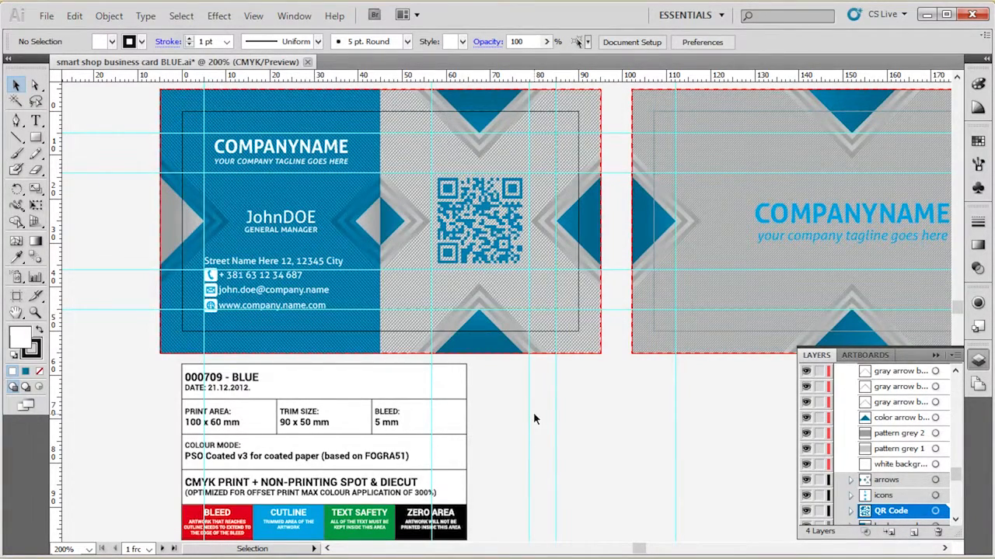
click(394, 226)
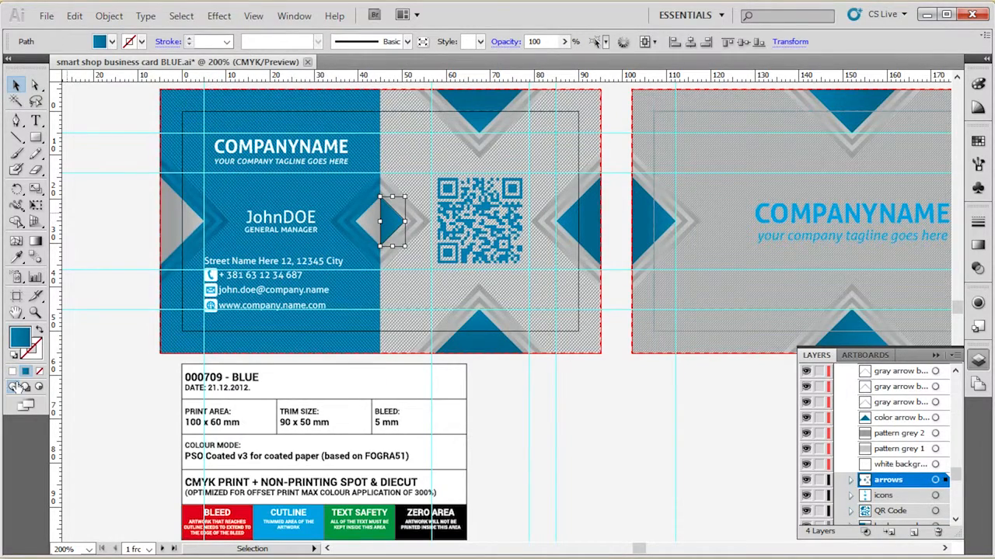
Step: Open the fill color of the phone icon on the front card and pick a dark blue-grey (274049)
click(210, 277)
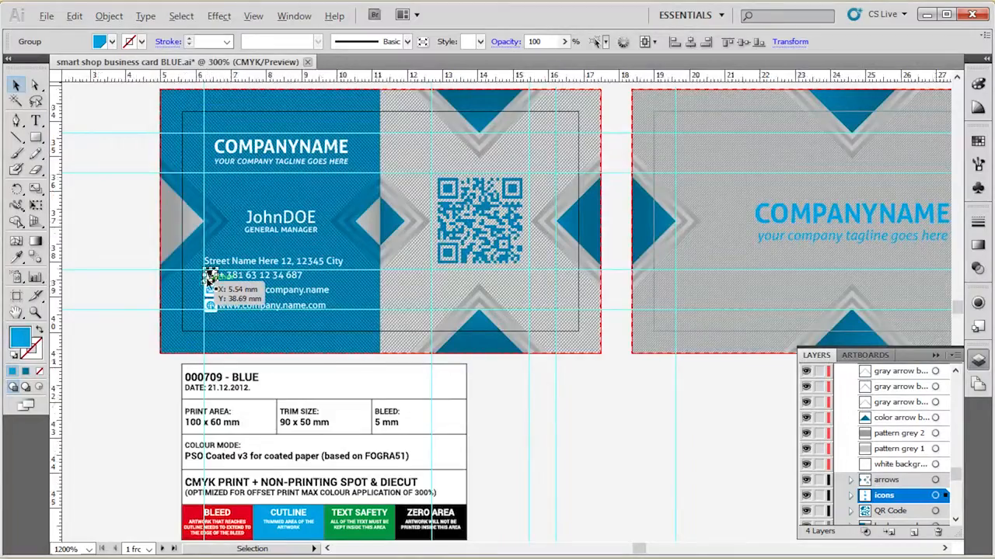
scroll(210, 283, up, 6)
drag(251, 204, 453, 178)
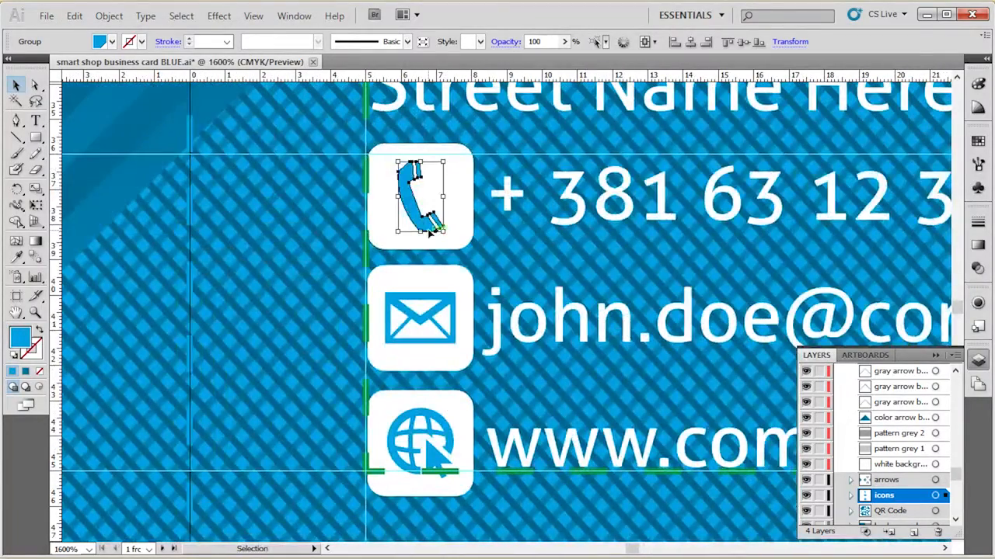
double_click(21, 341)
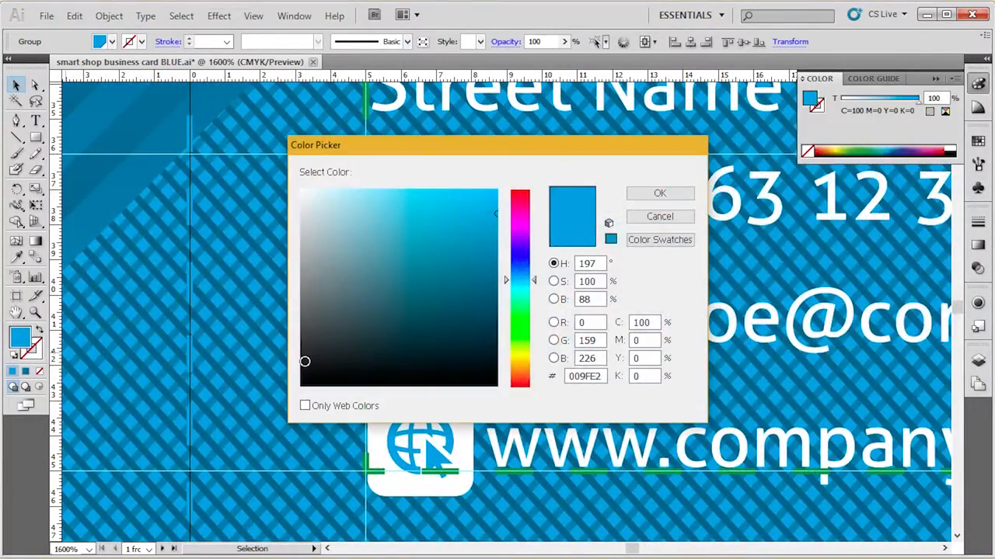
key(Tab)
key(Tab)
key(Tab)
key(Tab)
key(Tab)
key(Tab)
key(Tab)
key(Tab)
key(Tab)
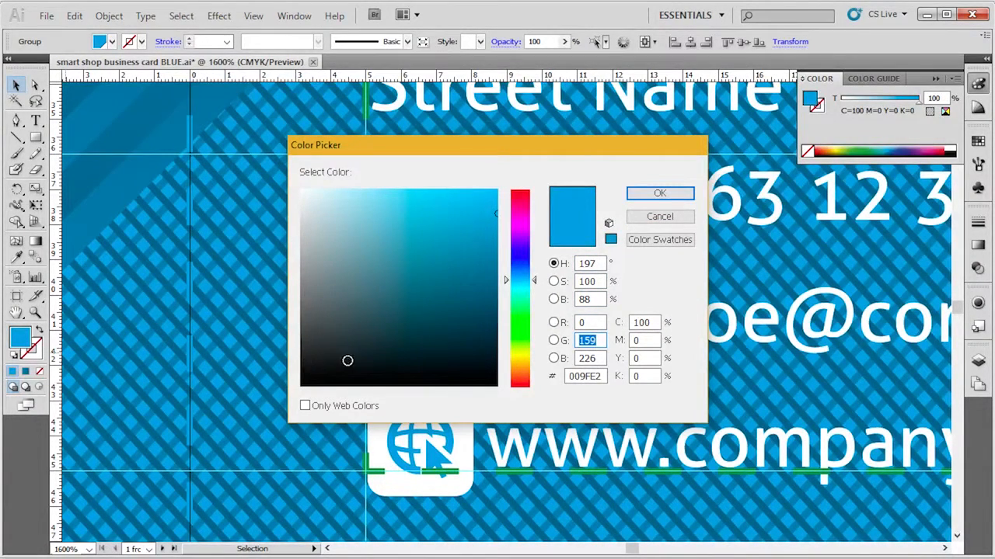
mouse_move(422, 261)
mouse_down()
mouse_move(377, 303)
mouse_move(464, 313)
mouse_move(379, 347)
mouse_move(448, 244)
mouse_move(400, 324)
mouse_move(362, 295)
mouse_move(394, 329)
mouse_up()
Step: Fill the phone icon with red using CMYK values 0, 100, 100, 0, and deselect it
click(638, 323)
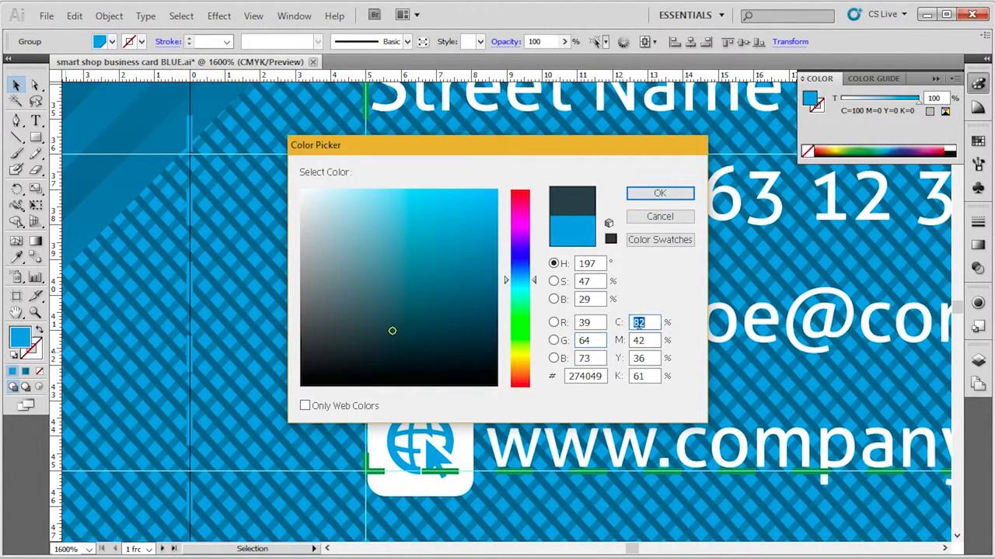
text(0)
key(Tab)
text(100)
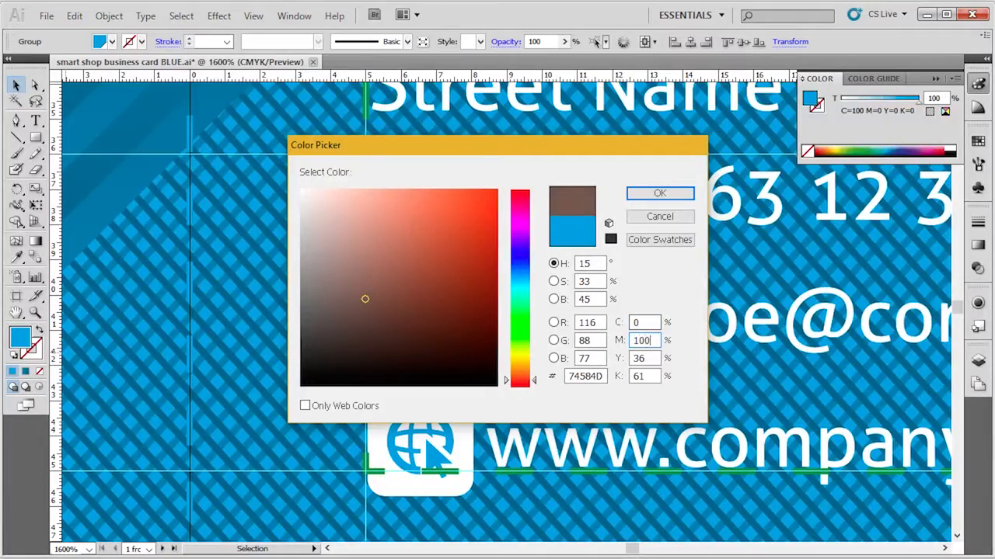
key(Tab)
text(100)
key(Tab)
text(0)
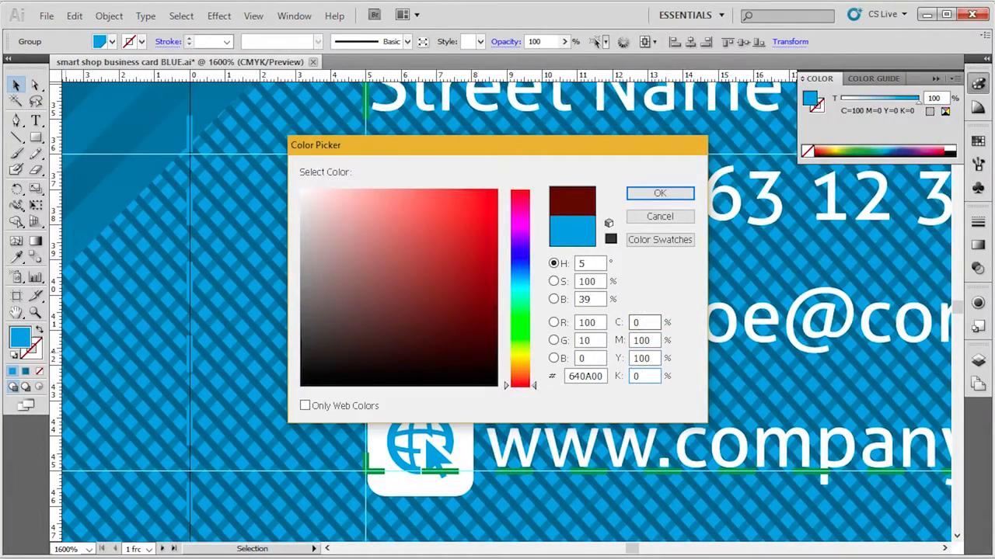
key(Return)
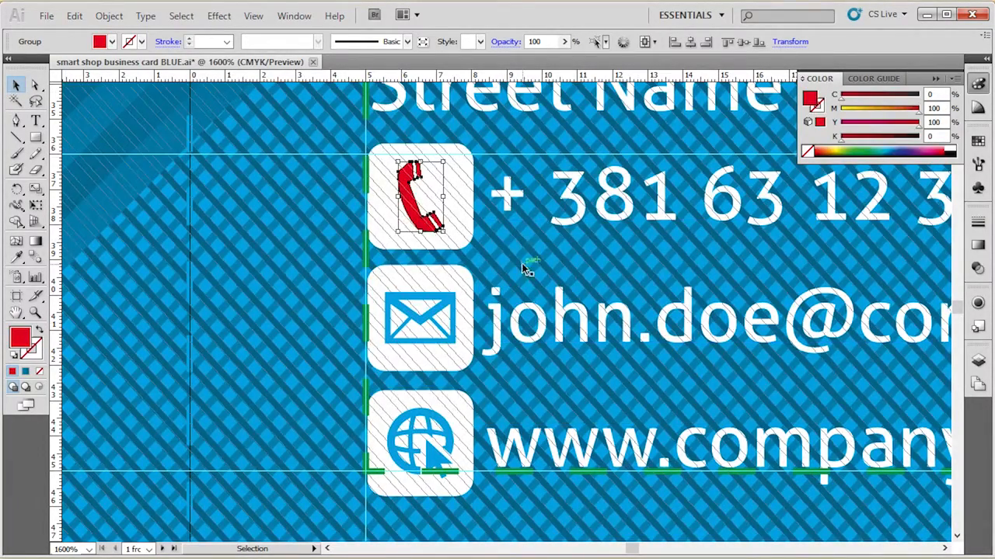
scroll(290, 374, down, 2)
click(121, 163)
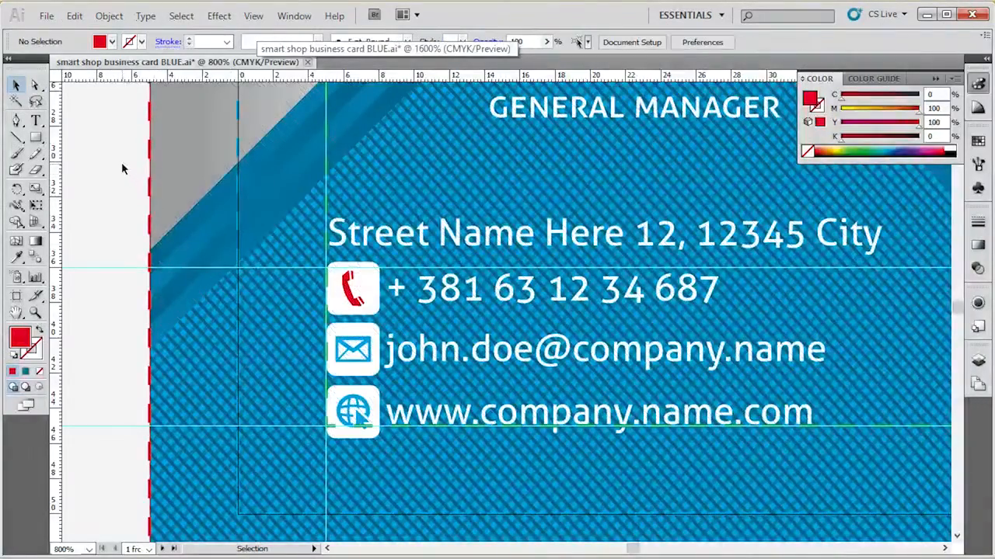
Step: Undo the phone icon's red fill, deselect it and hide the color settings
key(ctrl+z)
click(121, 169)
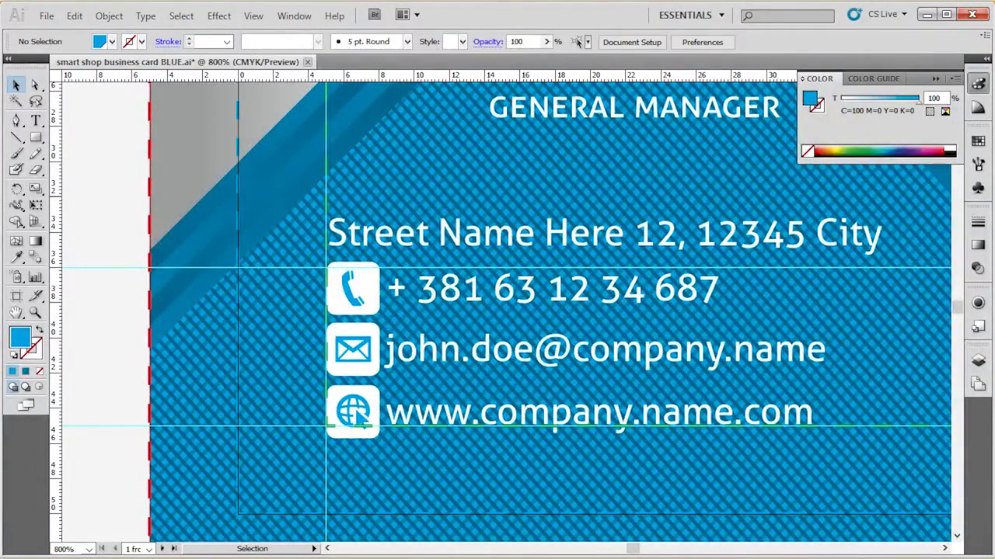
click(978, 84)
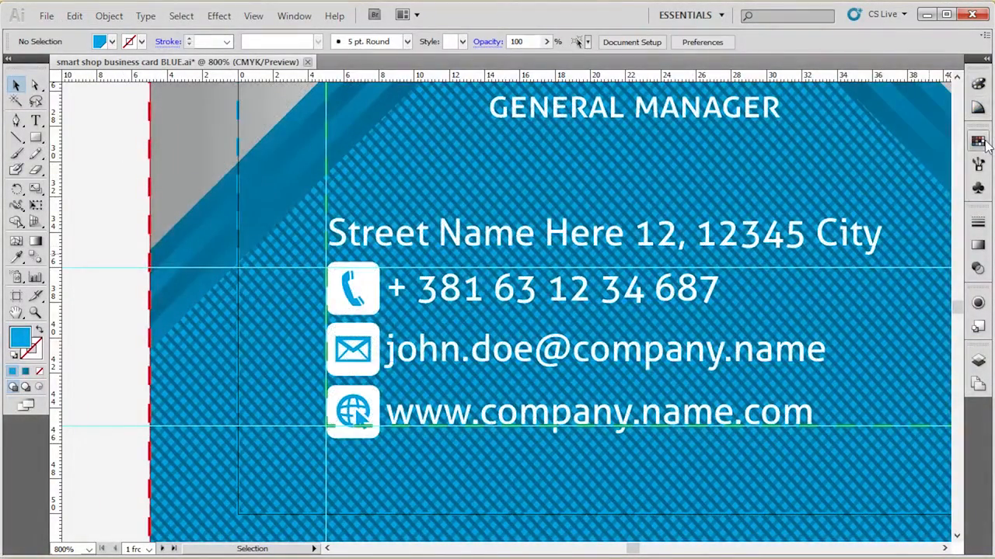
Step: Show the swatches and select the front card's left grey triangle and central blue triangle to check which swatches they use
click(982, 144)
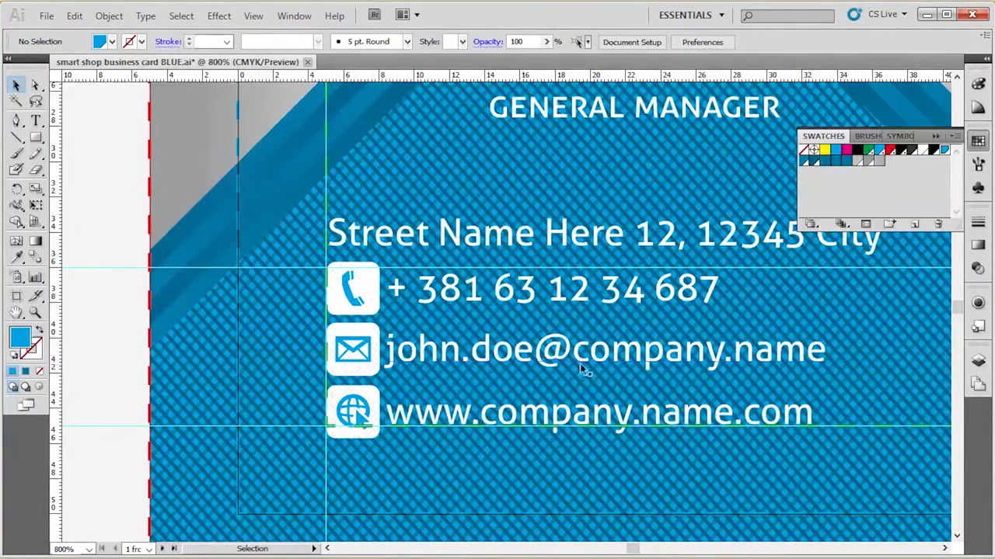
scroll(233, 392, down, 2)
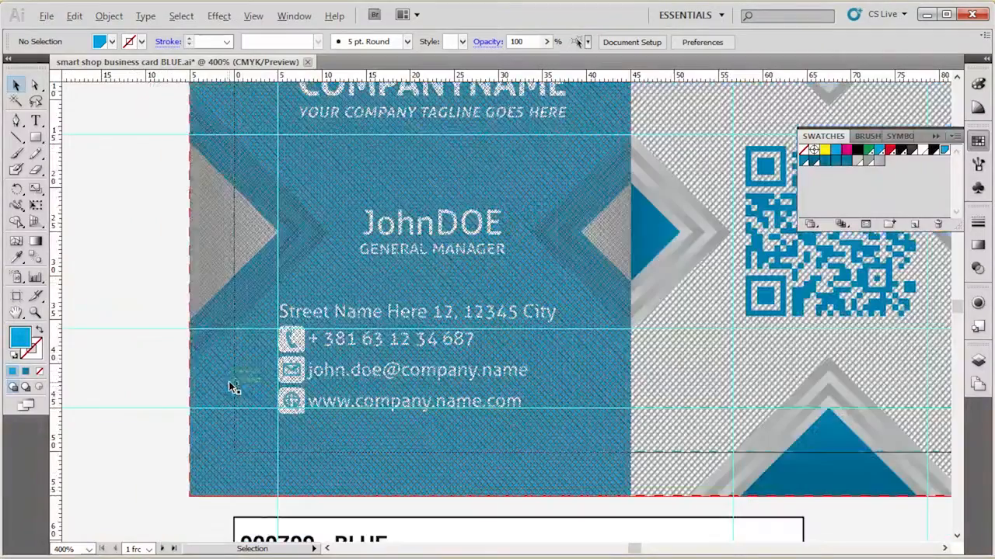
click(226, 233)
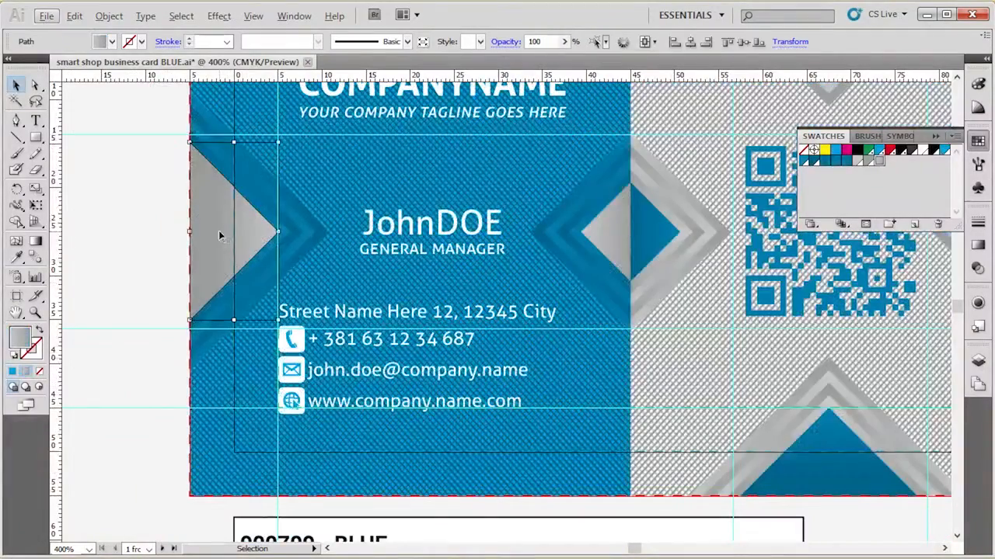
click(663, 226)
Step: Check the swatches of the blue triangles above and beside the QR code and of the adjacent grey chevron, and deselect
drag(628, 218, 409, 267)
scroll(584, 353, up, 2)
click(633, 154)
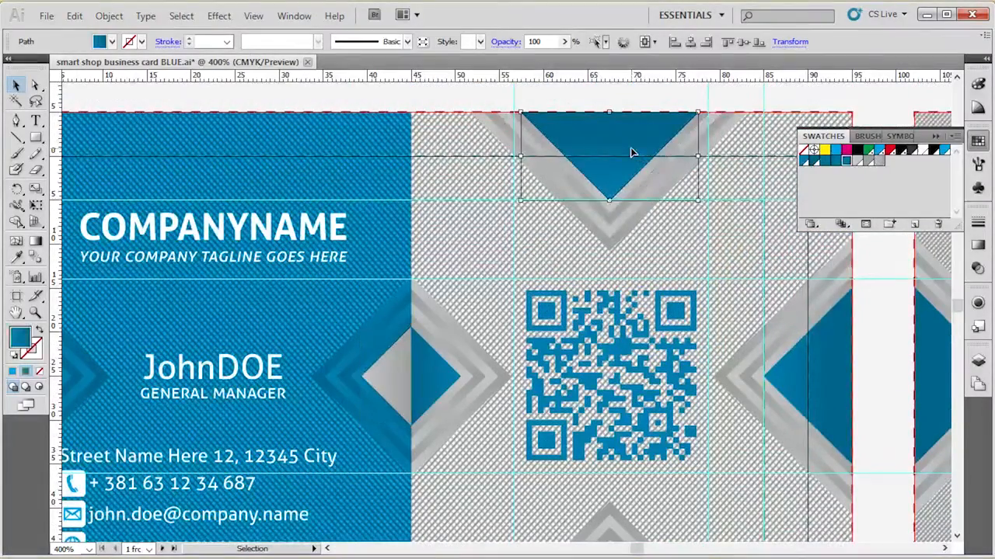
click(805, 361)
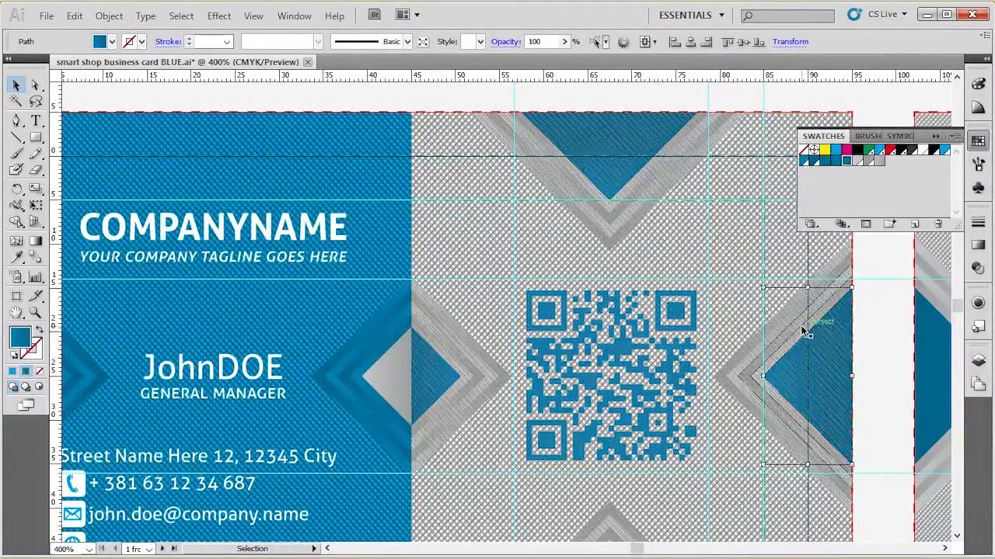
click(802, 330)
click(799, 298)
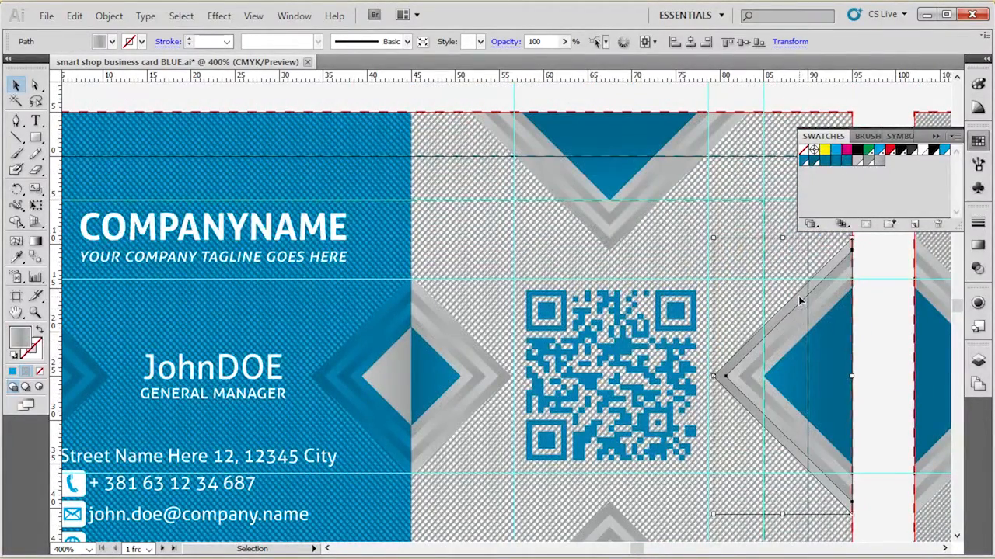
key(ctrl+minus)
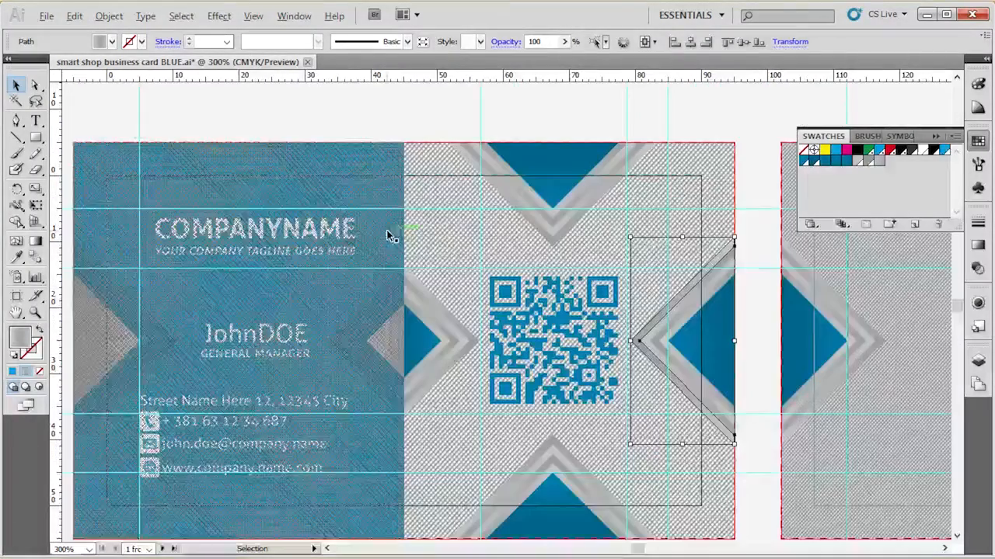
click(425, 95)
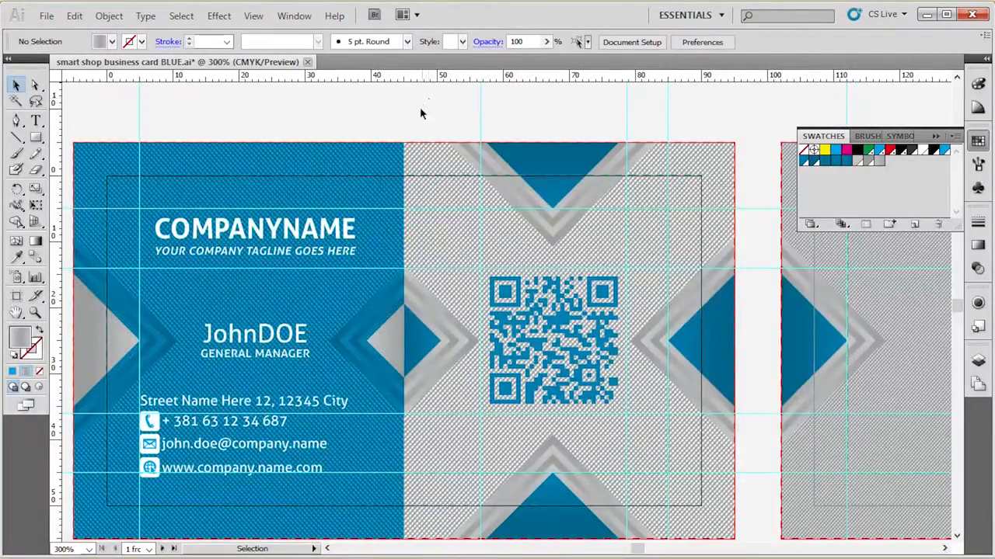
key(space)
drag(425, 170, 455, 125)
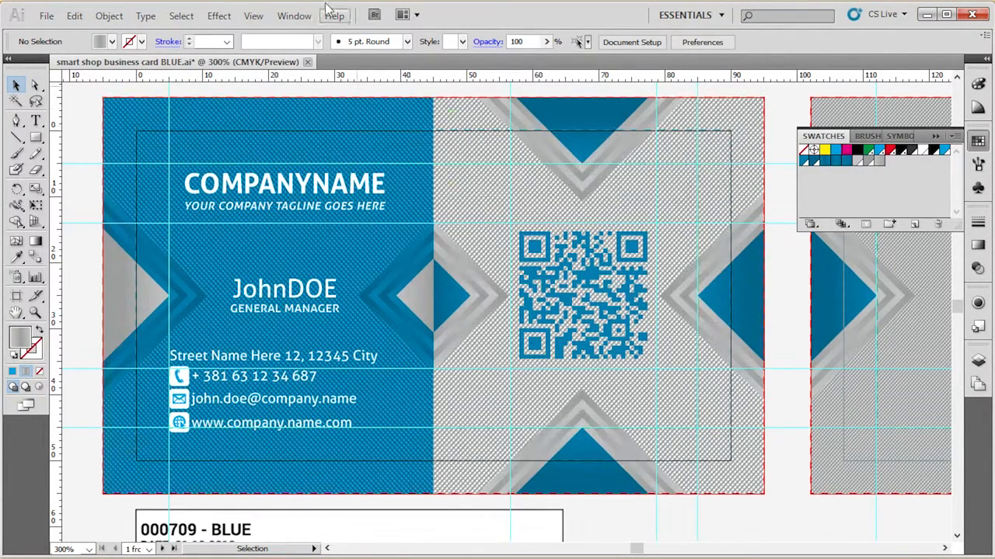
Step: Hide the swatches and bring them back into view
click(291, 19)
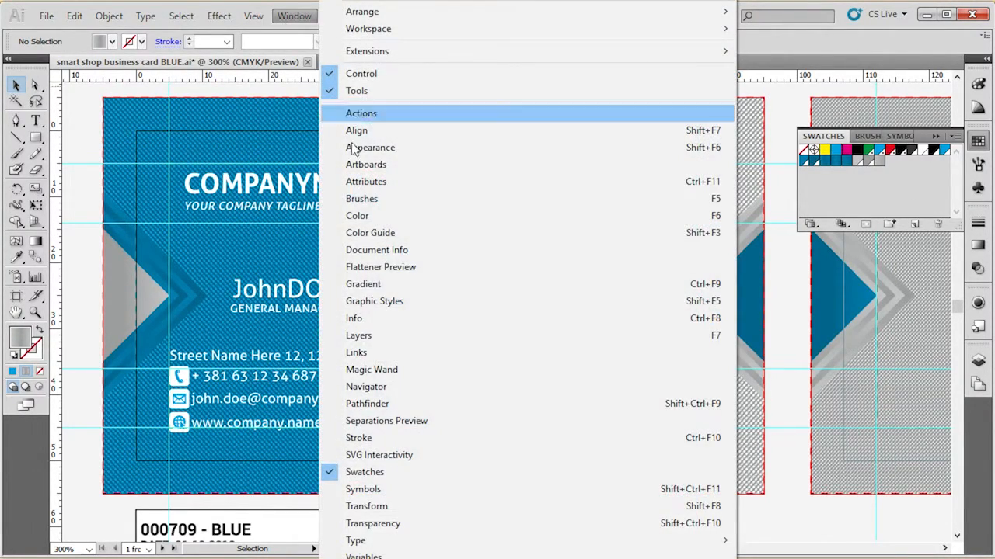
click(445, 473)
click(291, 18)
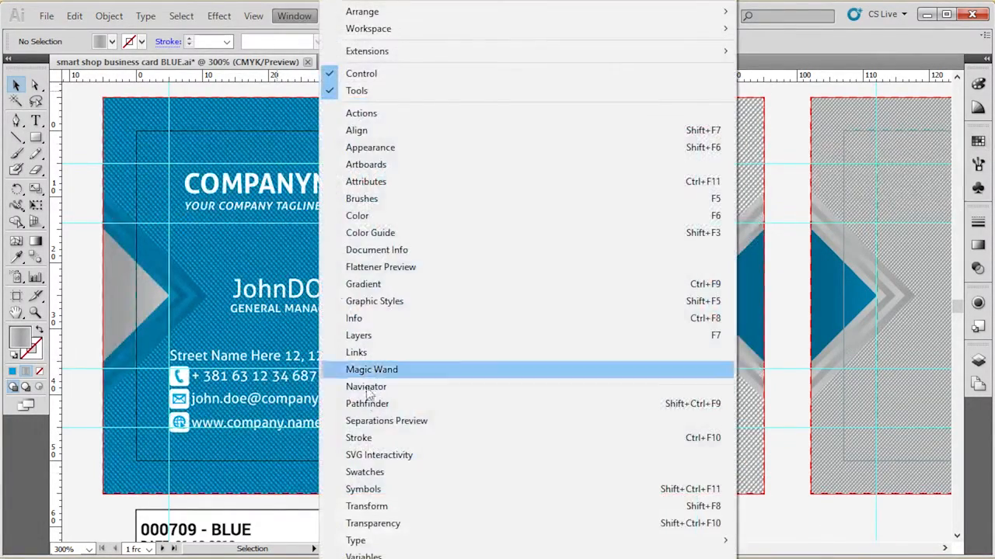
click(377, 475)
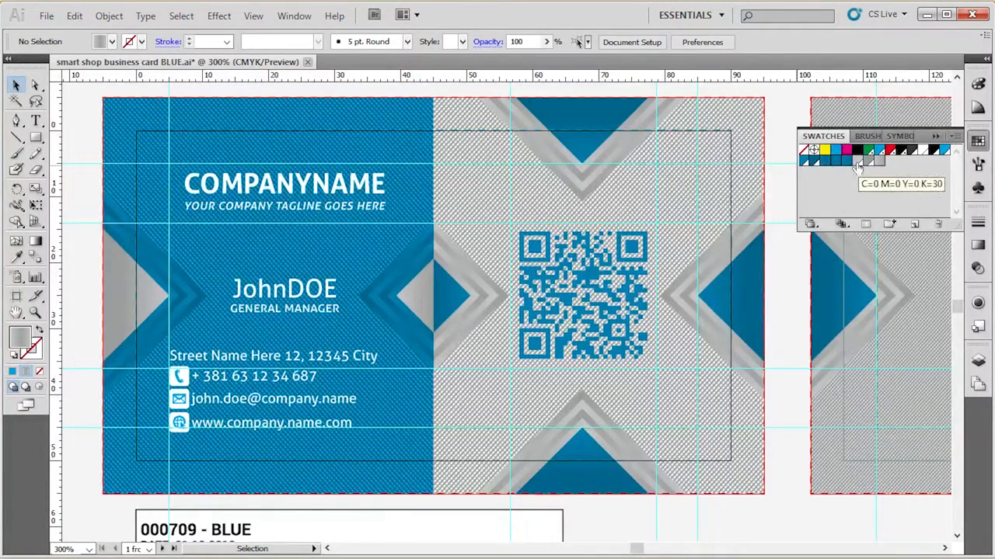
Step: Change the pure cyan global swatch to red with CMYK values 0, 100, 100, 0, with preview enabled
double_click(943, 151)
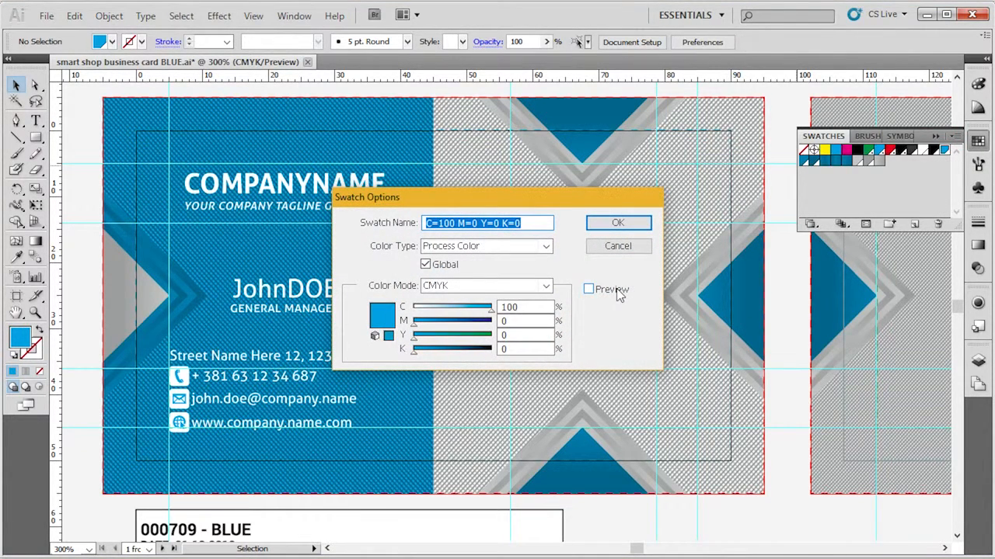
click(589, 290)
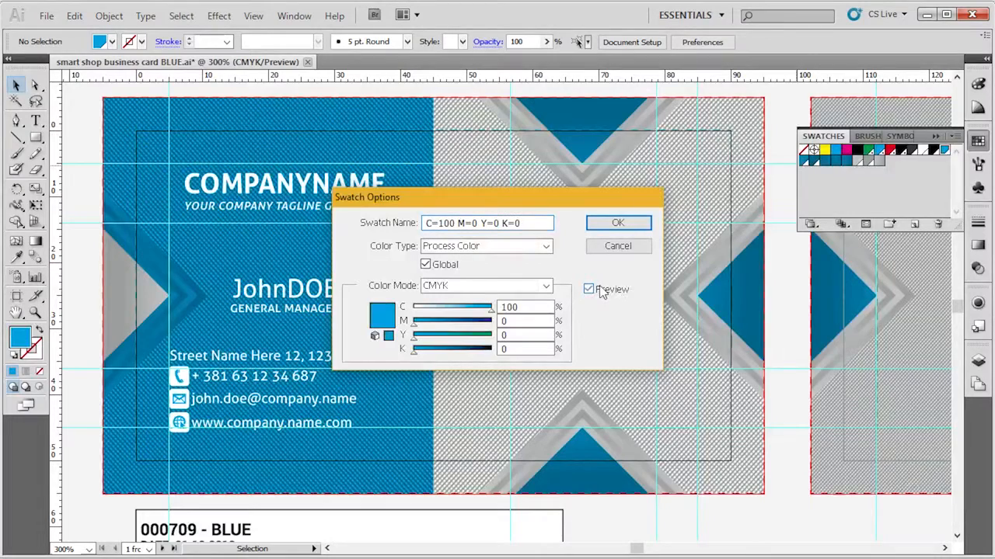
double_click(511, 308)
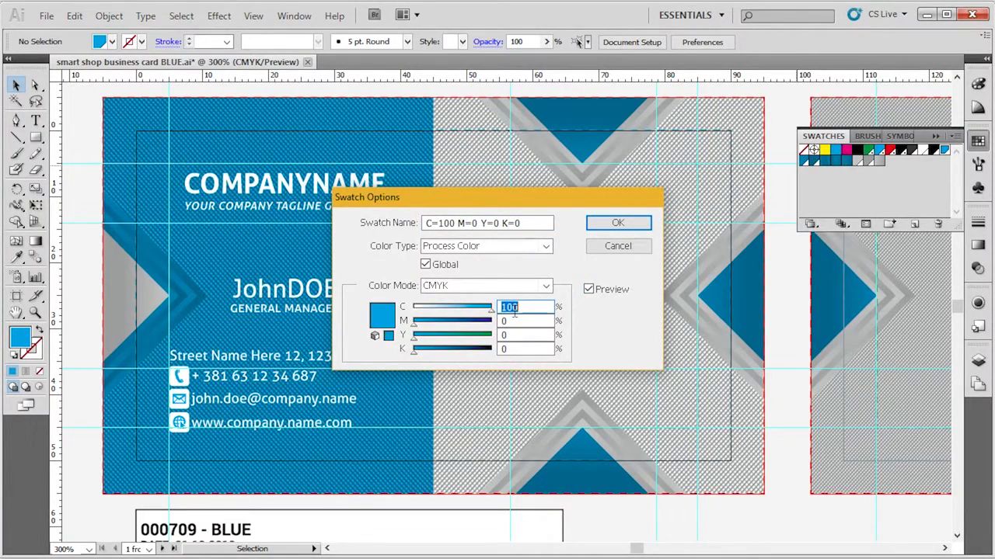
text(0)
key(Tab)
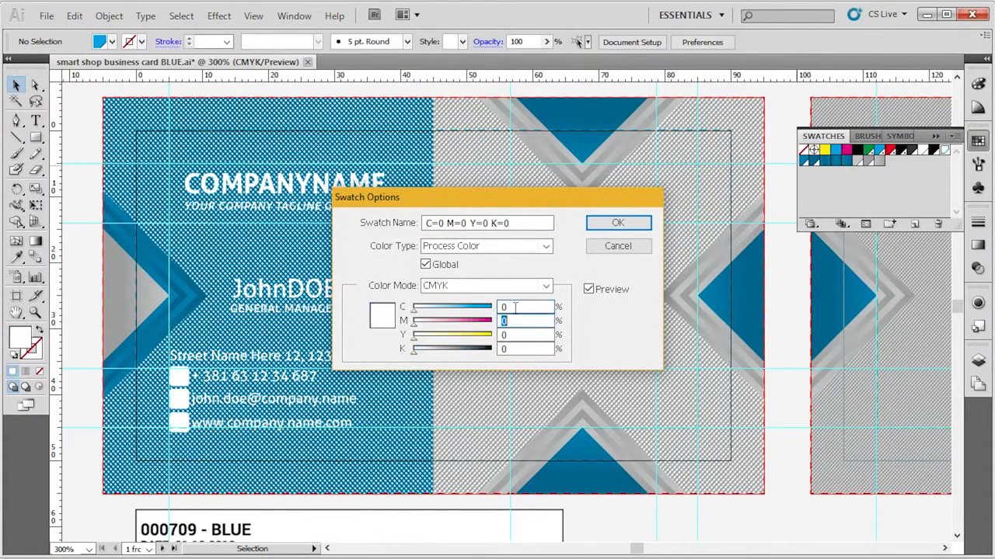
text(100)
key(Tab)
text(100)
key(Tab)
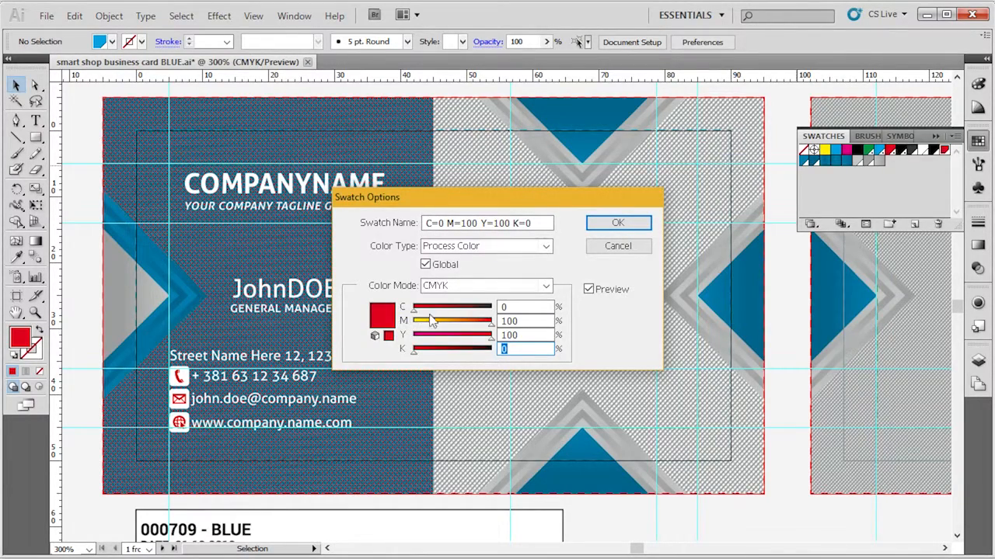
click(619, 225)
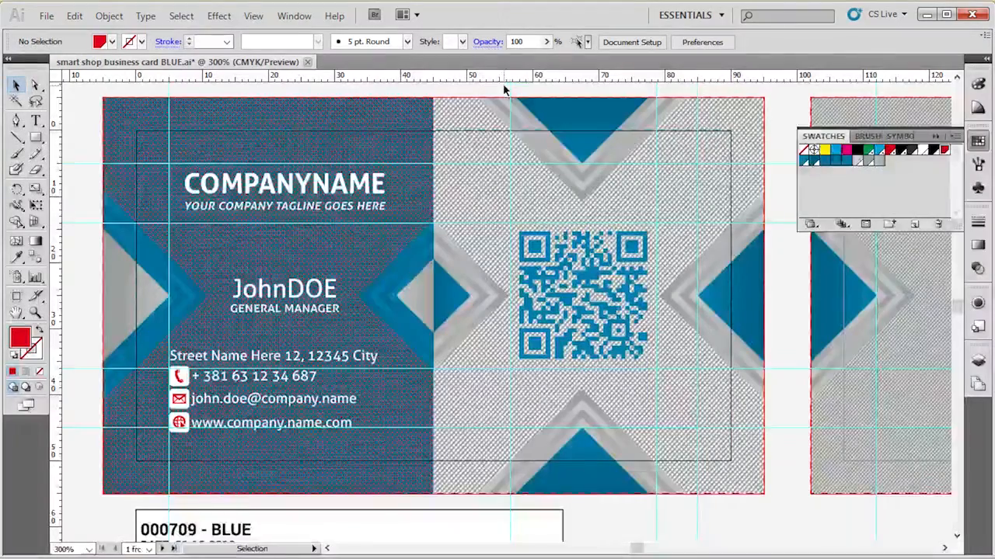
Step: Change the global cyan swatch with 30% black to C=0, M=100, Y=100, keeping K=30, with preview enabled
double_click(803, 161)
click(513, 307)
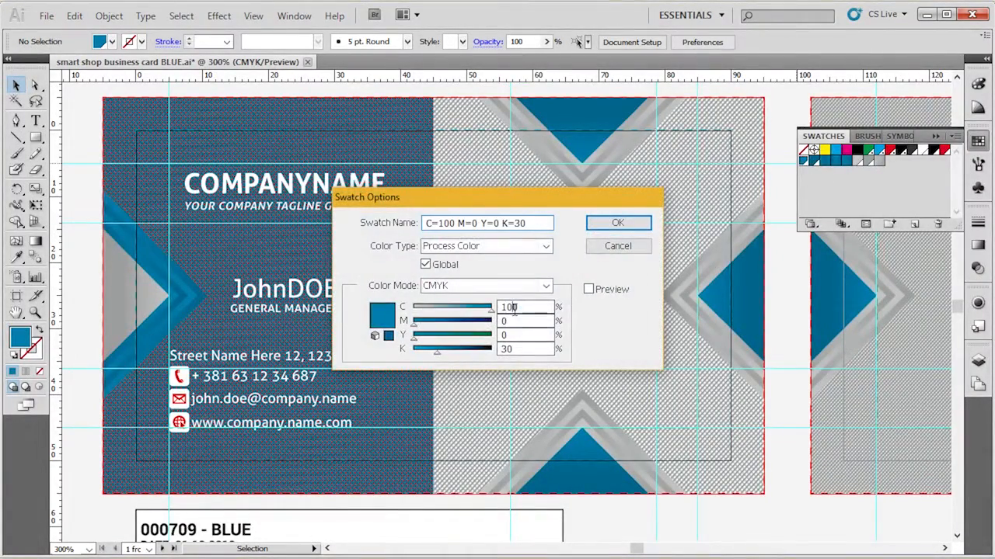
click(588, 289)
double_click(537, 309)
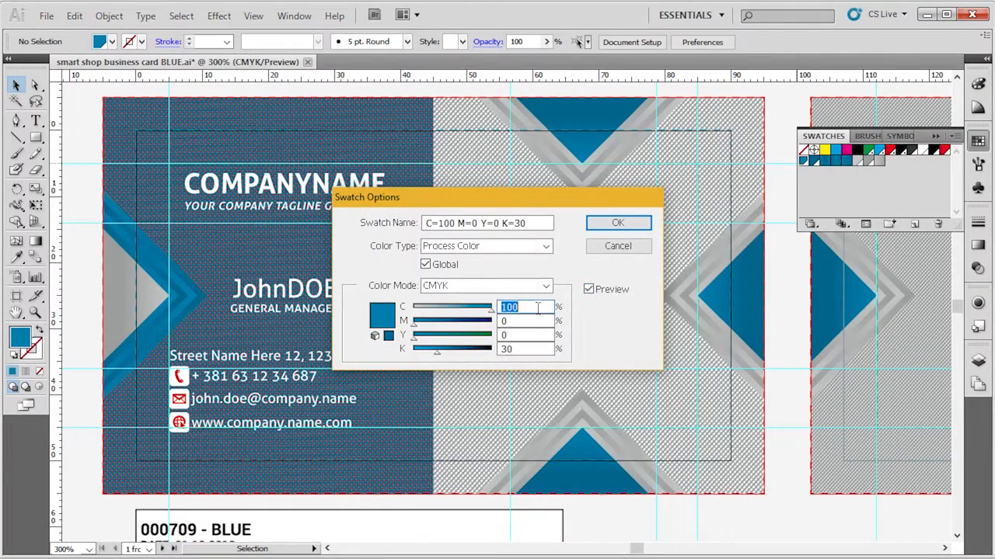
text(0)
key(Return)
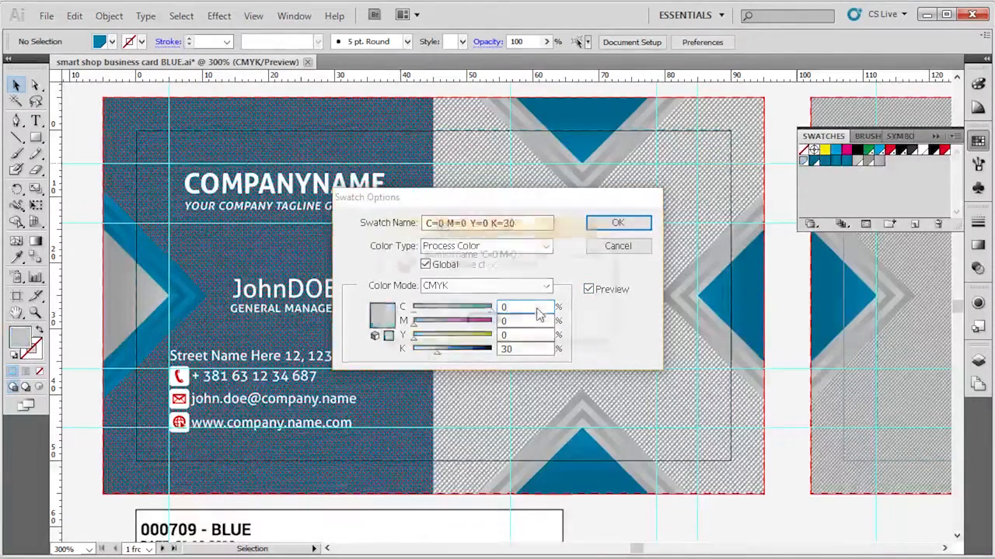
key(Return)
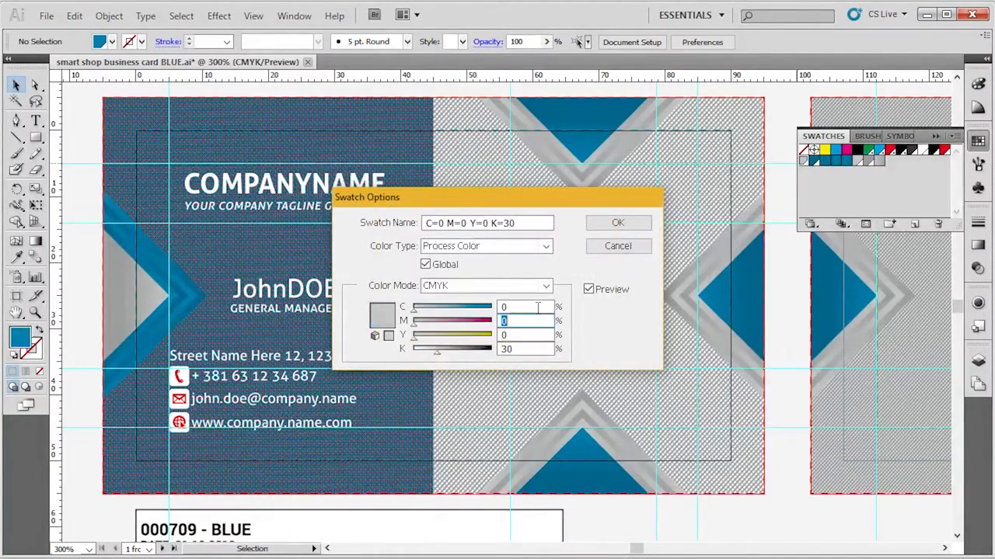
text(100)
key(Tab)
text(100)
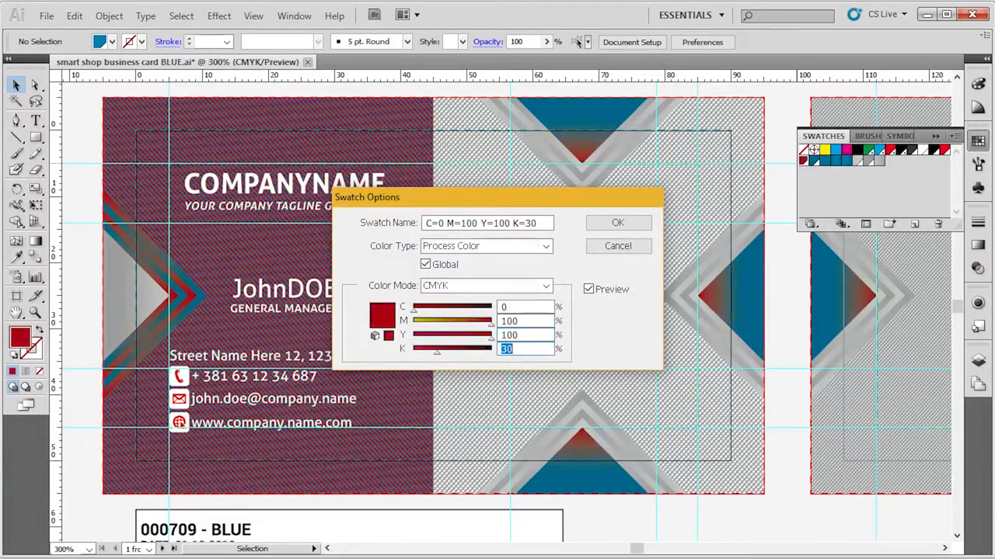
key(Return)
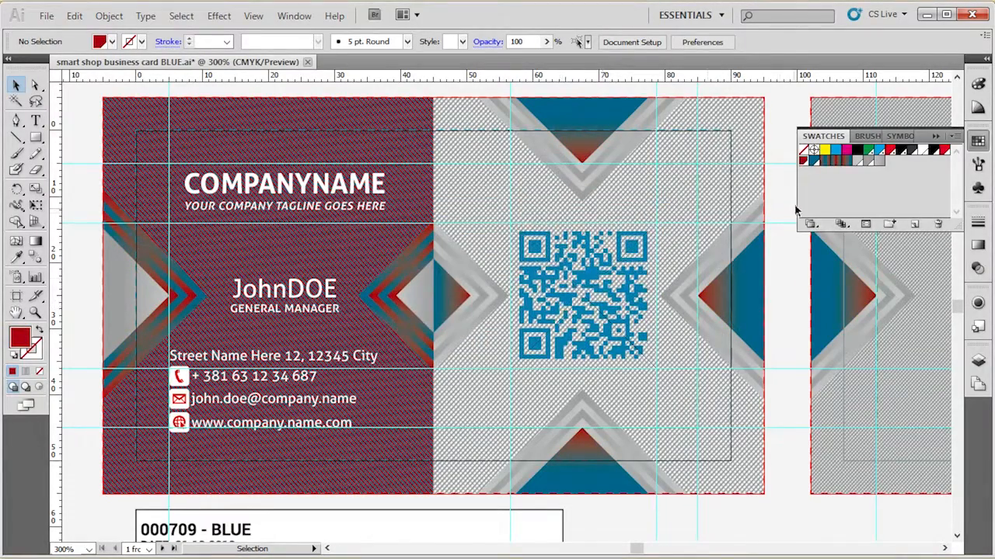
Step: Change the global cyan swatch with 50% black to C=0, M=100, Y=100, keeping K=50, with preview enabled
double_click(813, 162)
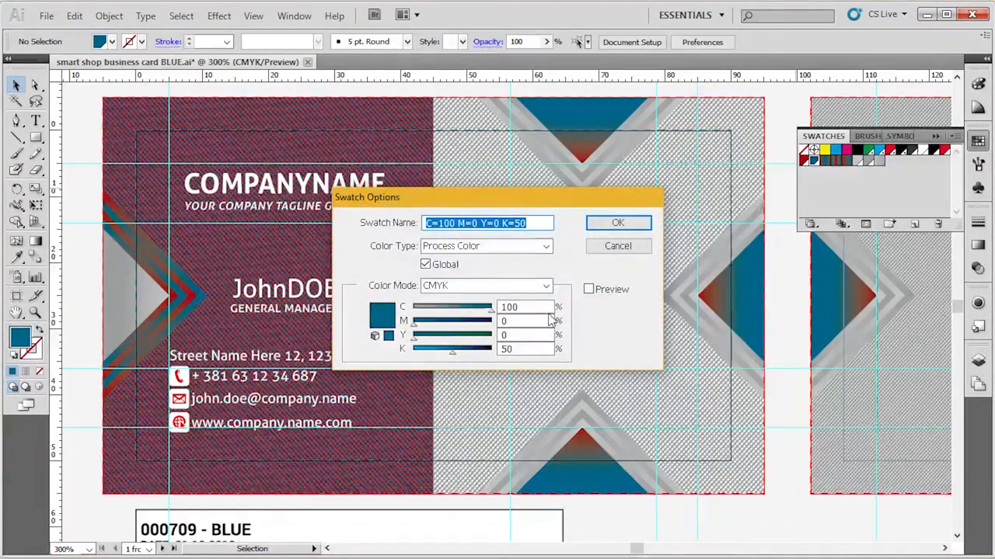
click(590, 292)
double_click(536, 307)
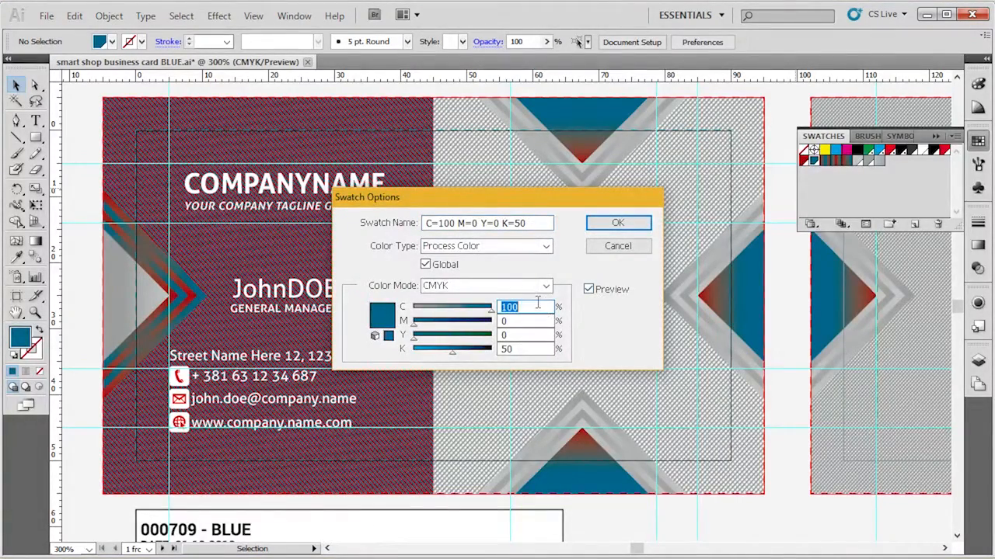
text(0)
key(Tab)
key(Return)
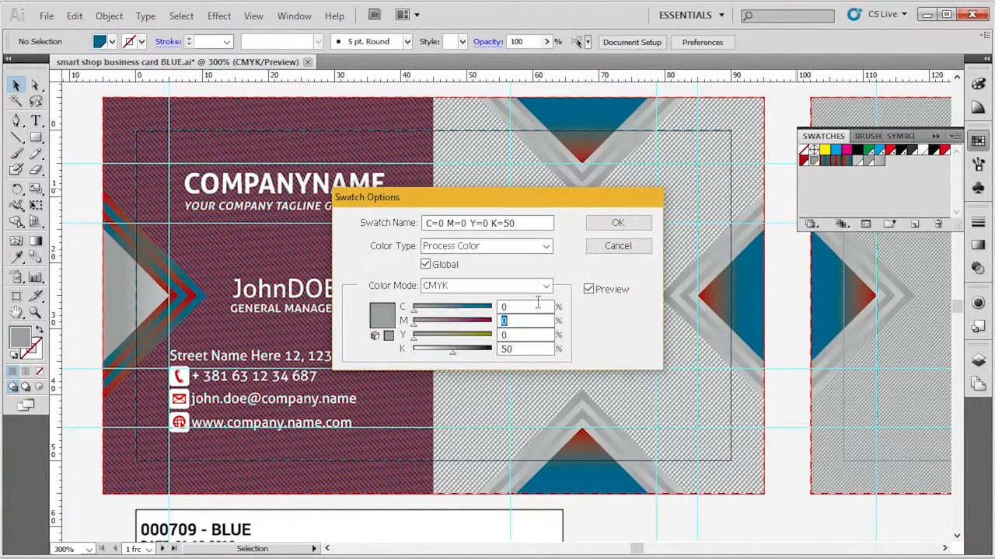
text(100)
key(Tab)
text(100)
key(Tab)
key(Return)
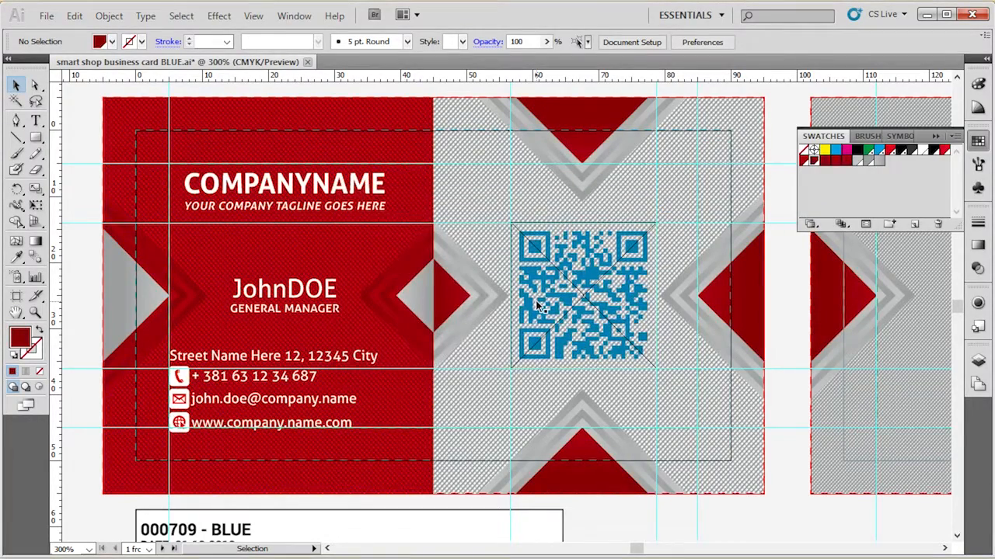
Step: Inspect the recolored front and back cards, check the swatch of the triangle at the front card's right edge, and deselect it
scroll(536, 303, down, 1)
click(518, 136)
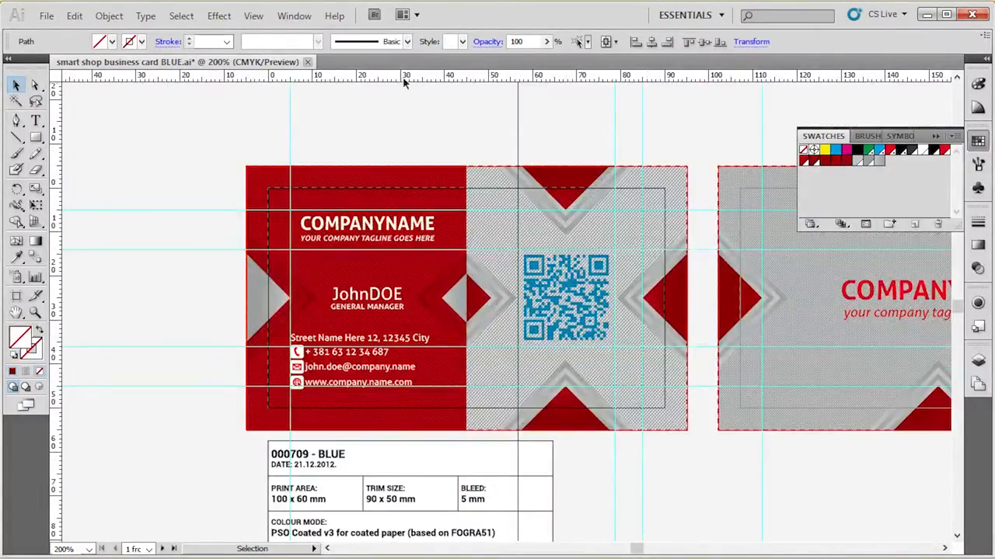
key(space)
drag(670, 326, 423, 334)
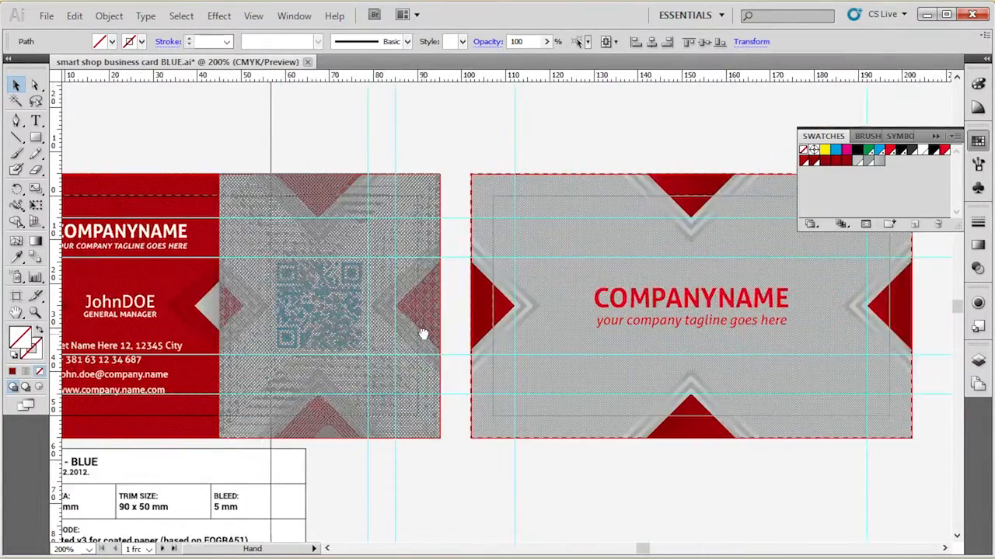
click(504, 143)
click(424, 321)
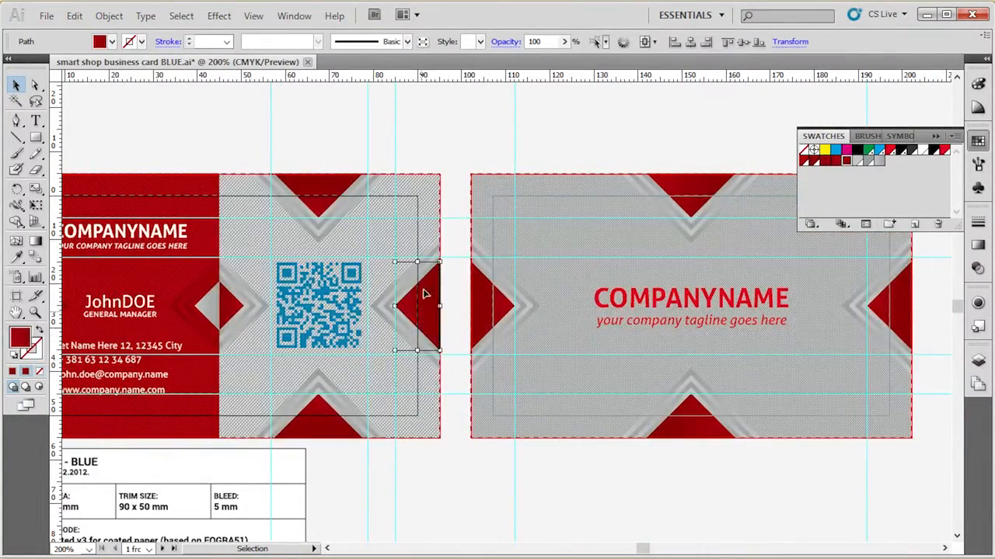
click(526, 109)
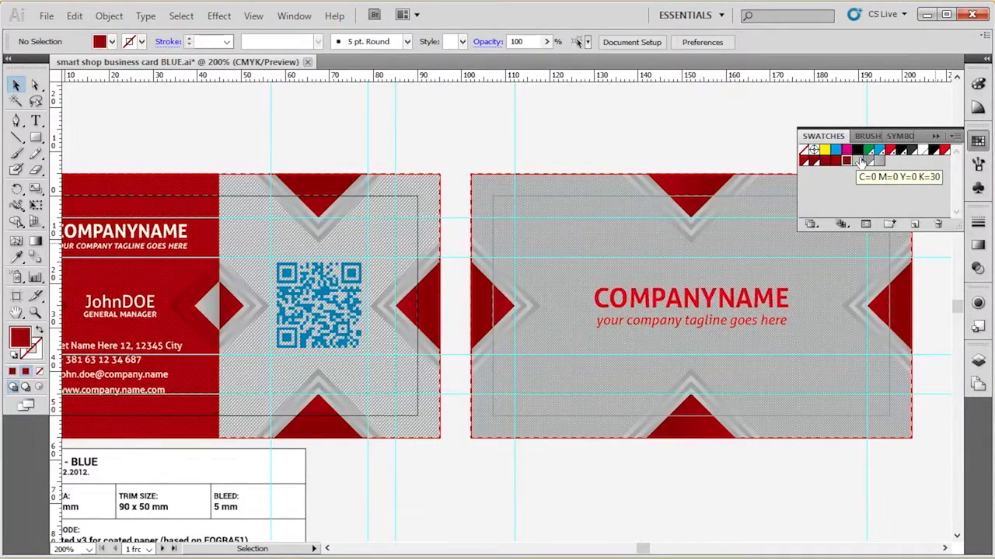
Step: Select the linked QR code image on the front card
scroll(196, 118, up, 2)
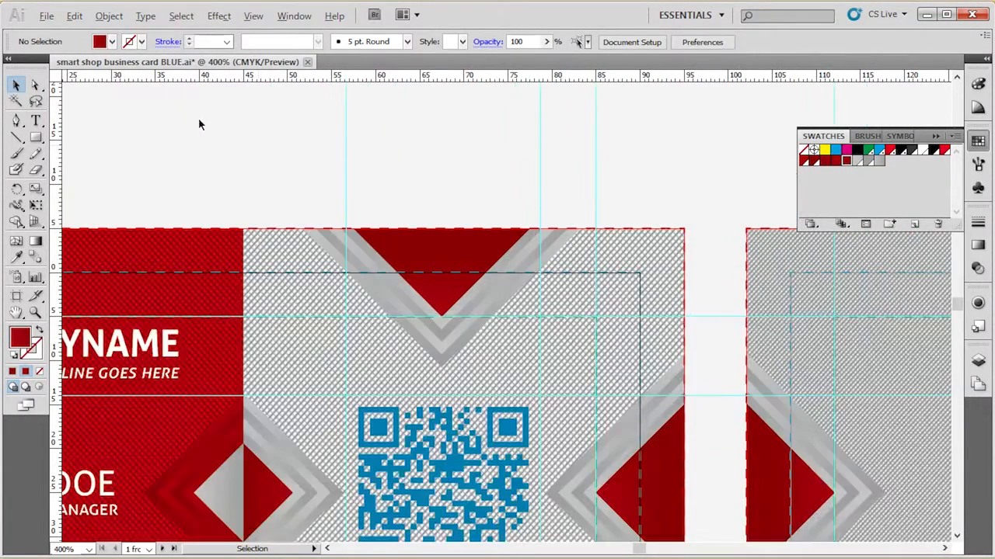
key(space)
drag(424, 173, 492, 65)
click(528, 351)
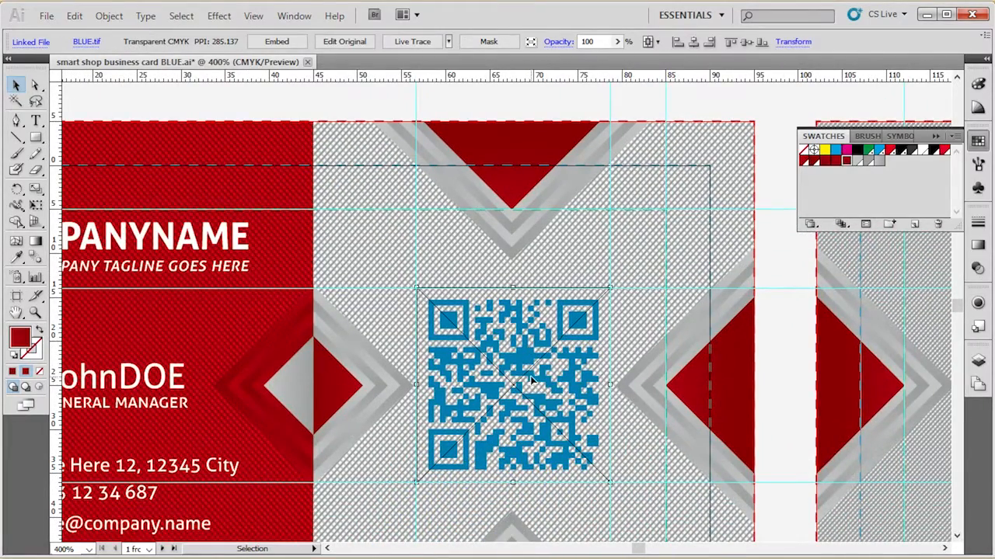
scroll(533, 349, down, 1)
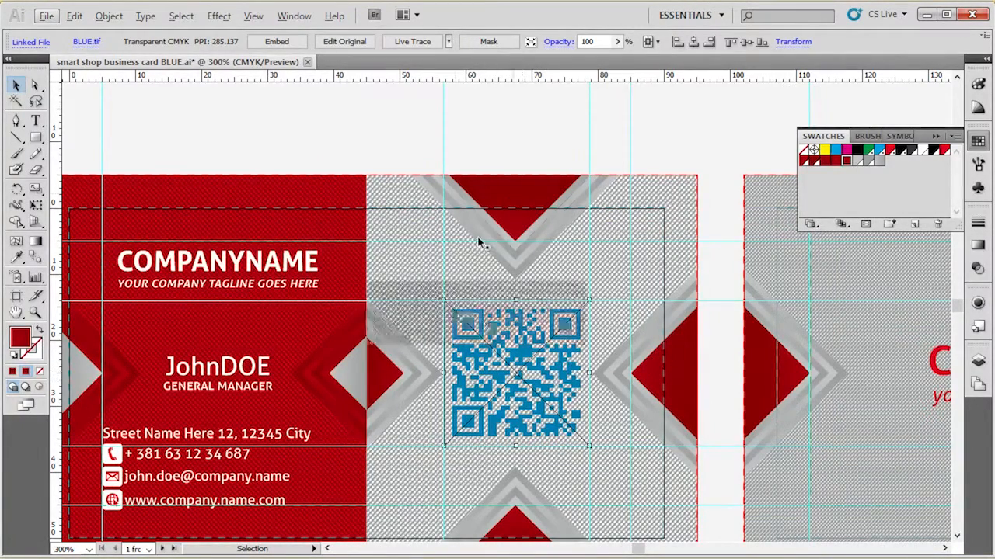
Step: Switch to the file browser, go to the CS5 folder's QR CODE subfolder, and open BLUE.tif in Photoshop
click(437, 162)
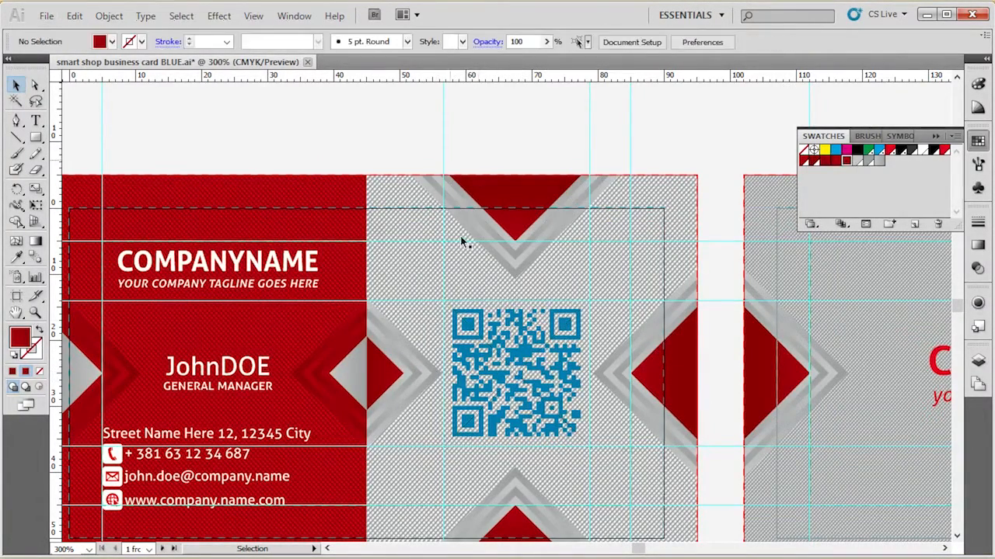
click(527, 359)
click(397, 129)
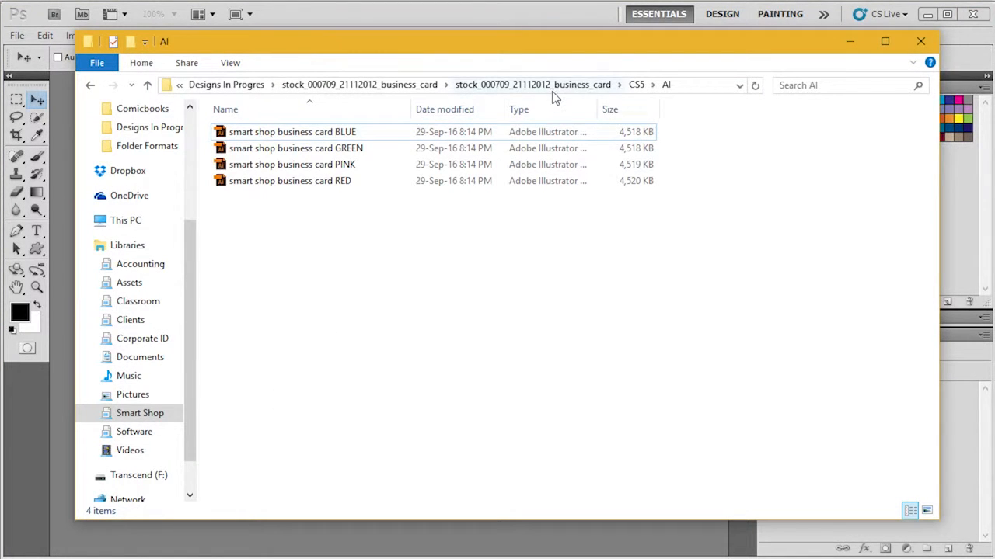
click(635, 85)
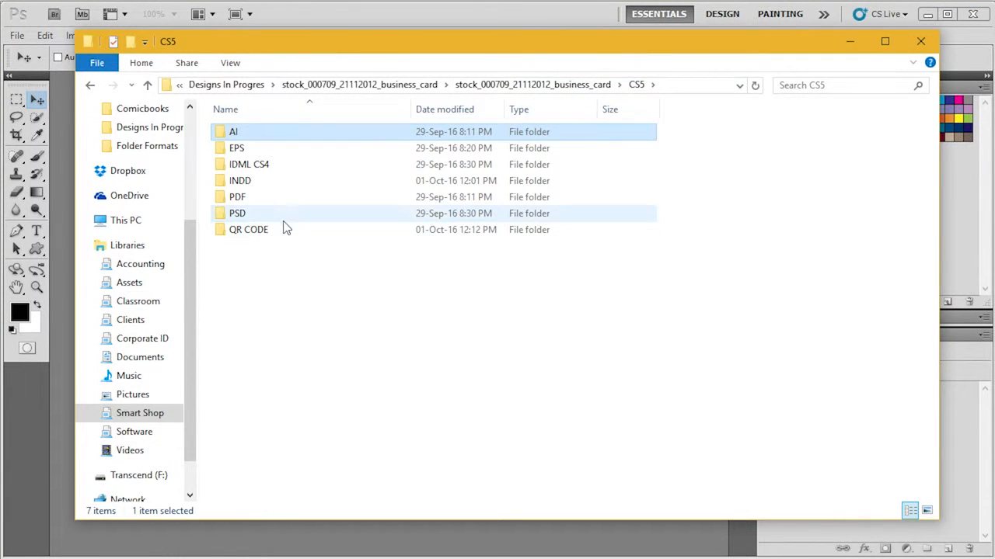
click(280, 235)
double_click(279, 233)
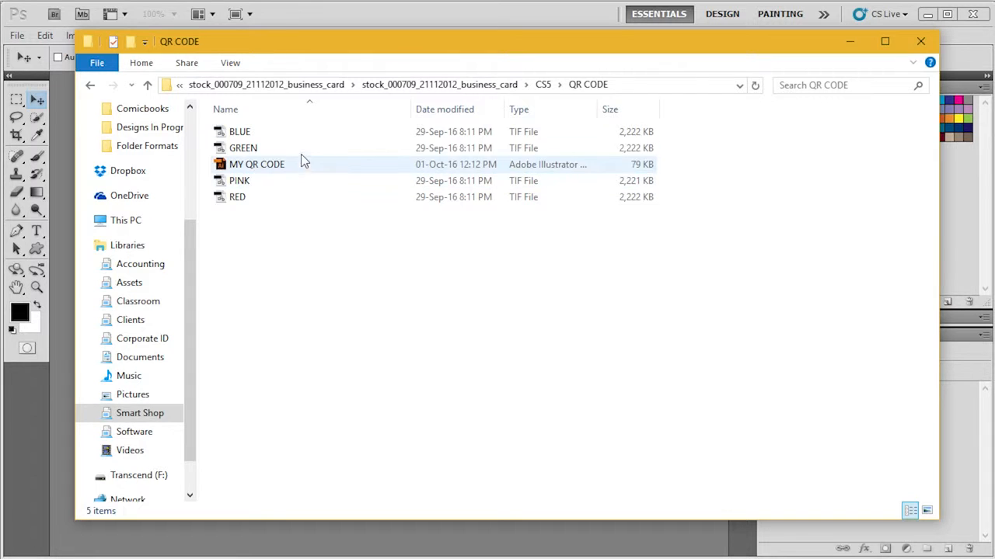
drag(281, 134, 290, 548)
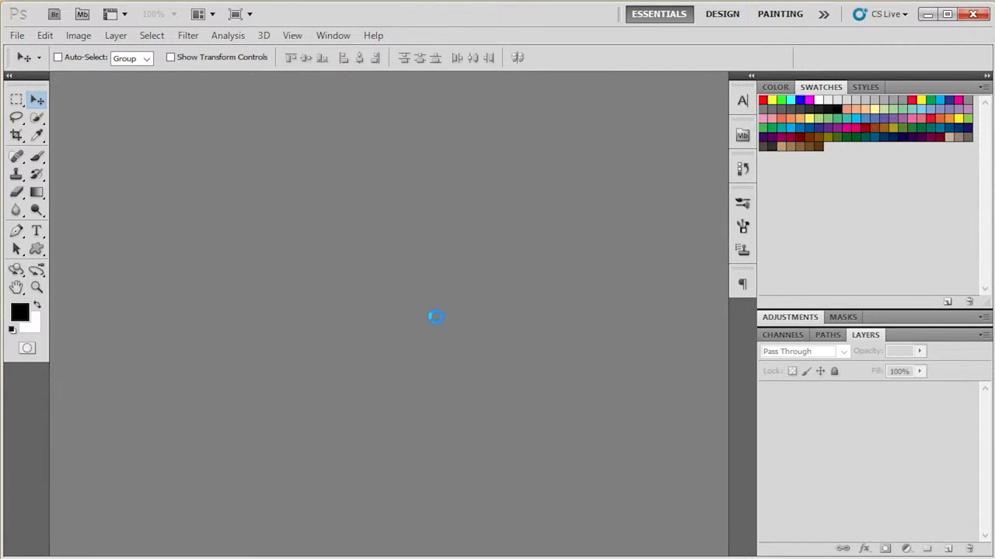
Step: Place the MY QR CODE Illustrator file from the QR CODE folder into BLUE.tif, cropped to its bounding box
key(alt+Tab)
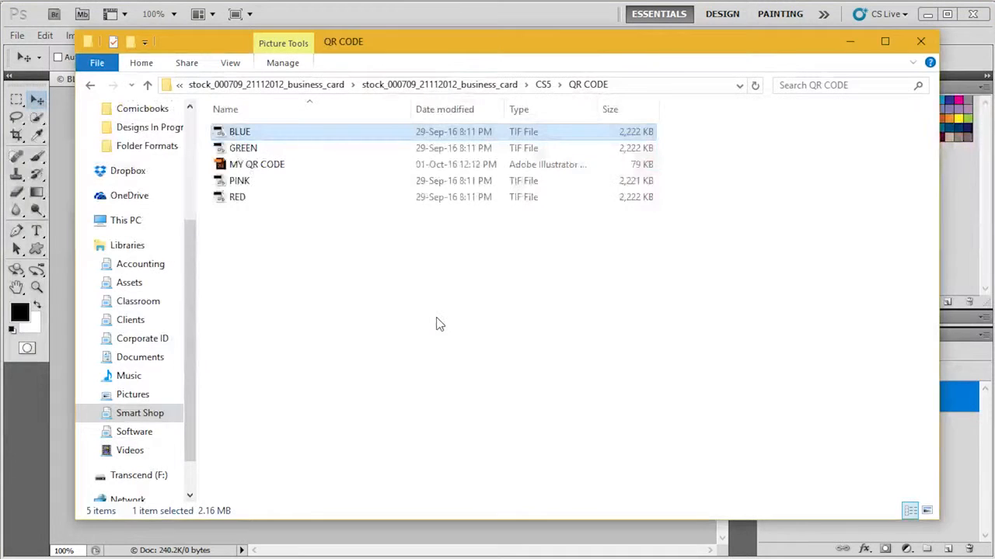
click(316, 166)
drag(432, 52, 678, 100)
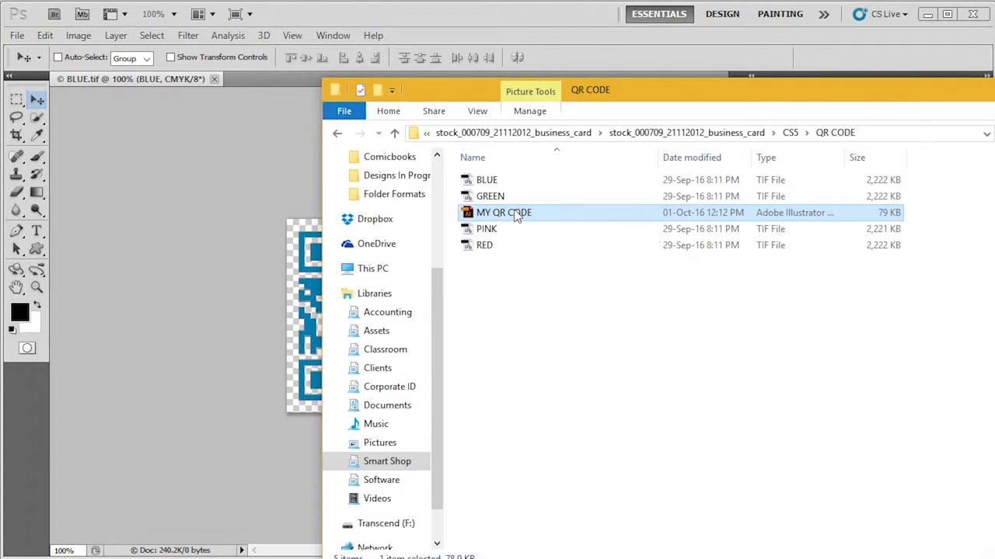
drag(515, 212, 298, 323)
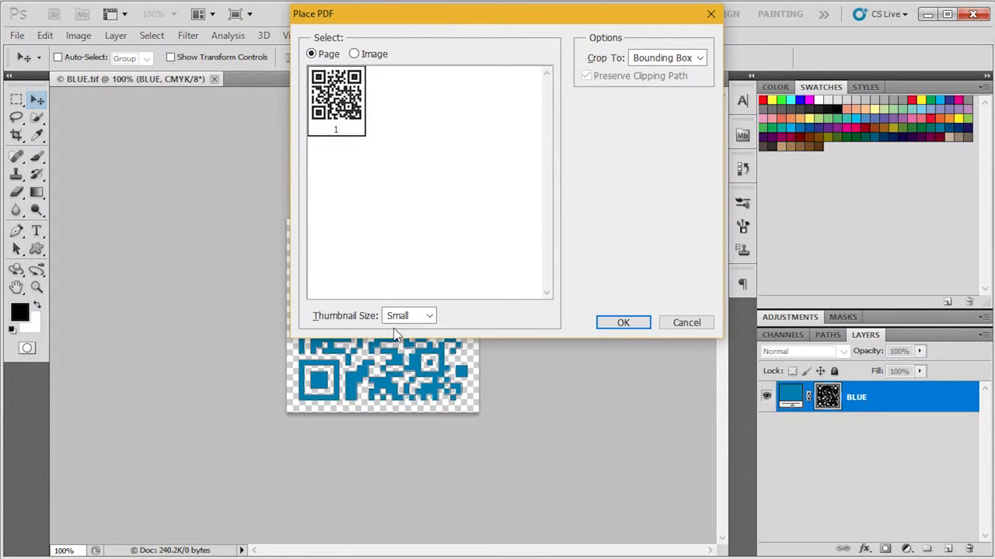
click(624, 324)
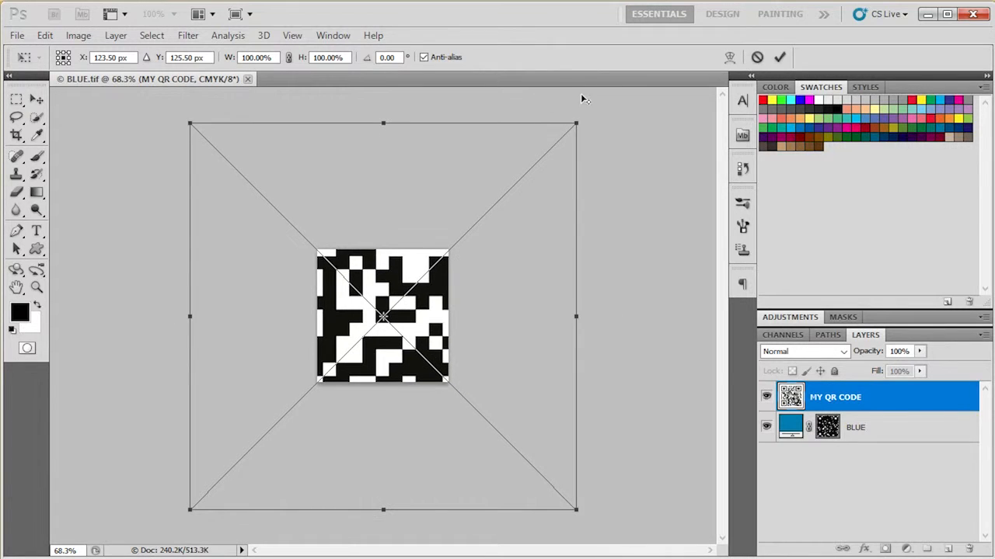
Step: Scale the placed QR code to 35% so it fits the canvas, and delete the BLUE layer
drag(576, 120, 450, 241)
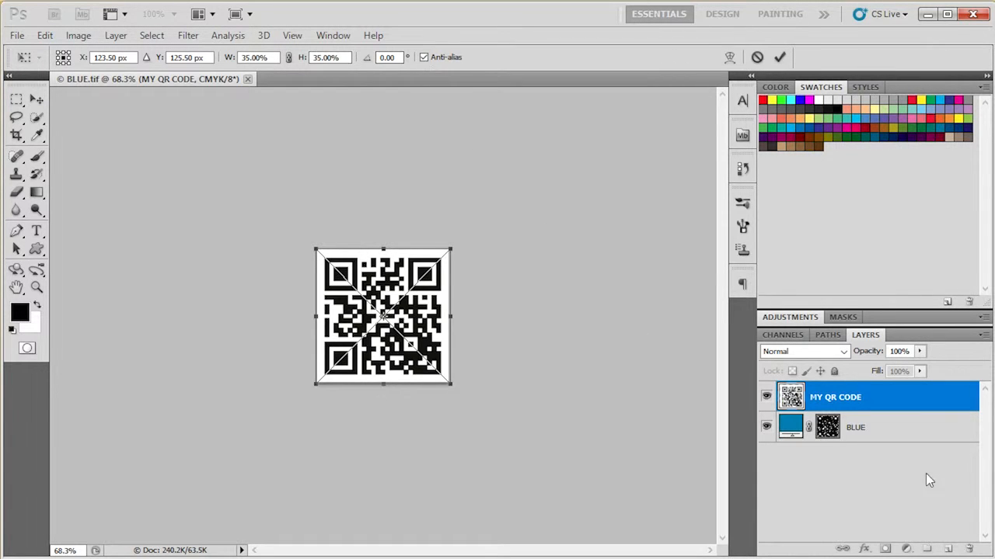
click(779, 57)
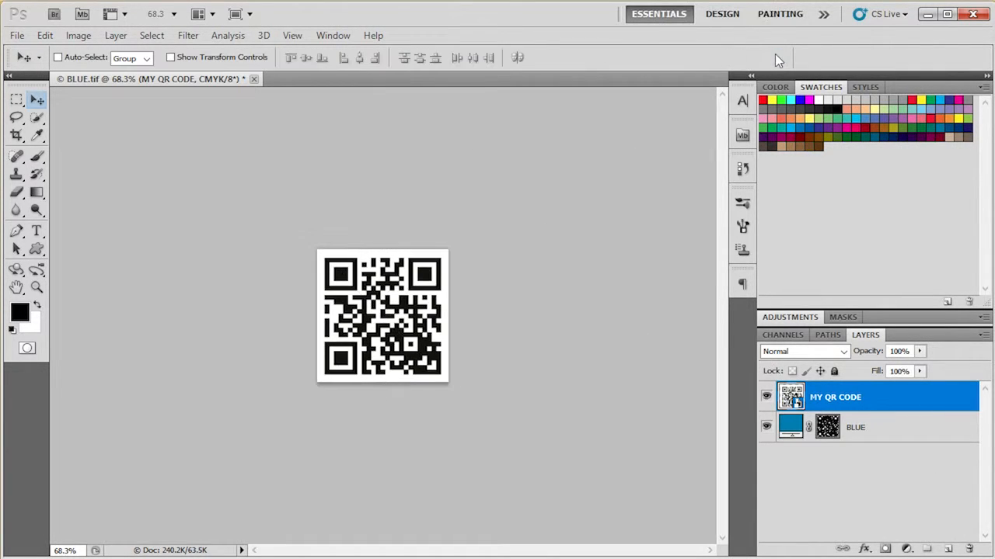
click(922, 428)
drag(899, 428, 969, 548)
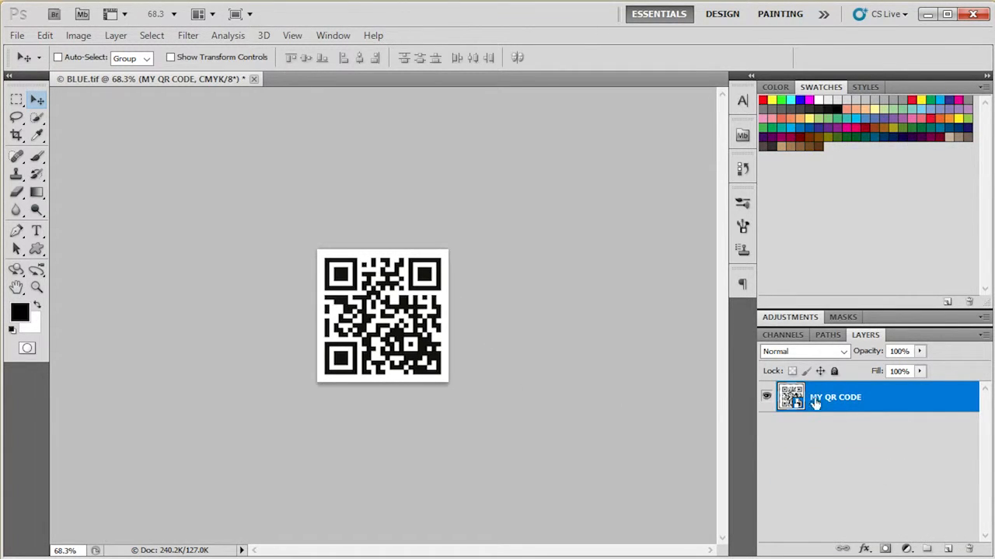
Step: Open the contents of the MY QR CODE smart object for editing in Illustrator
double_click(797, 394)
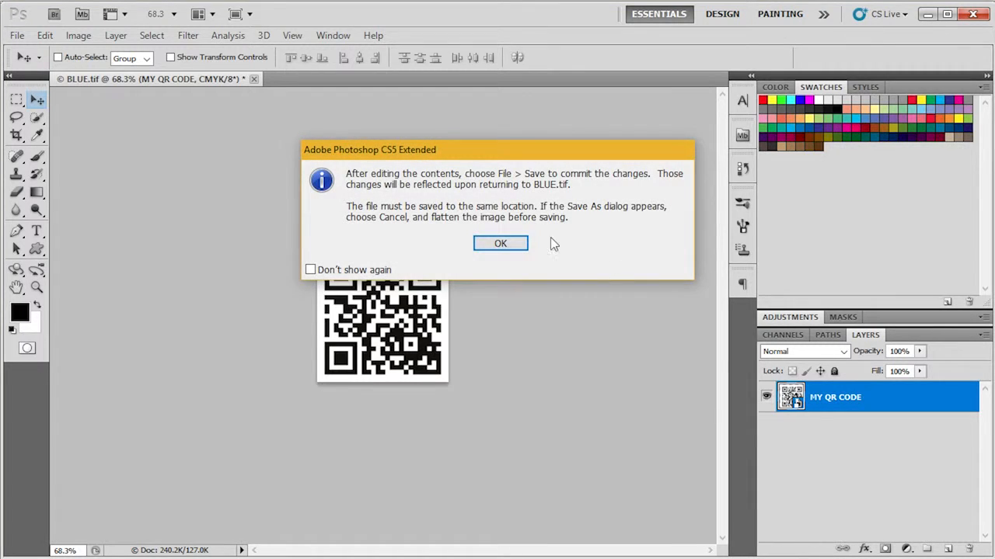
click(517, 240)
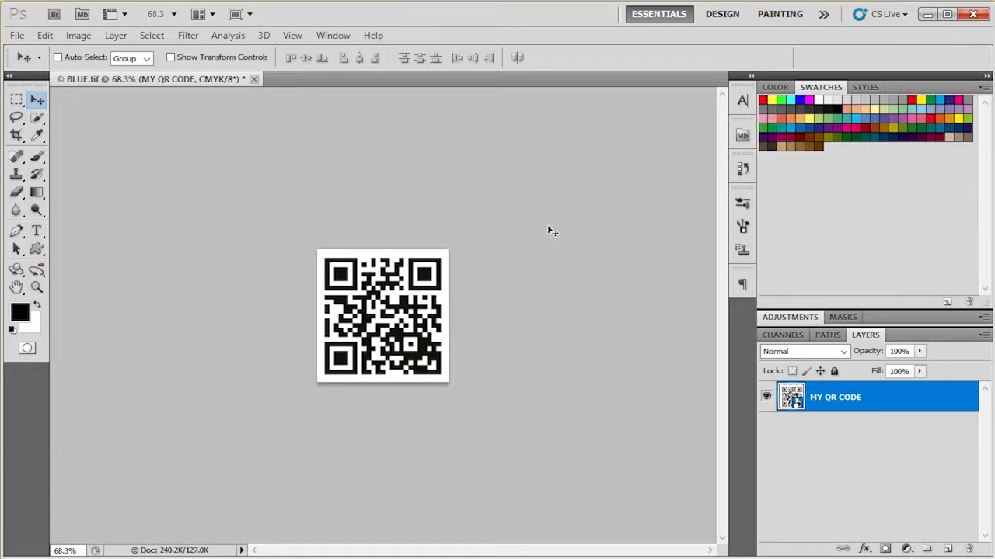
click(927, 15)
click(582, 349)
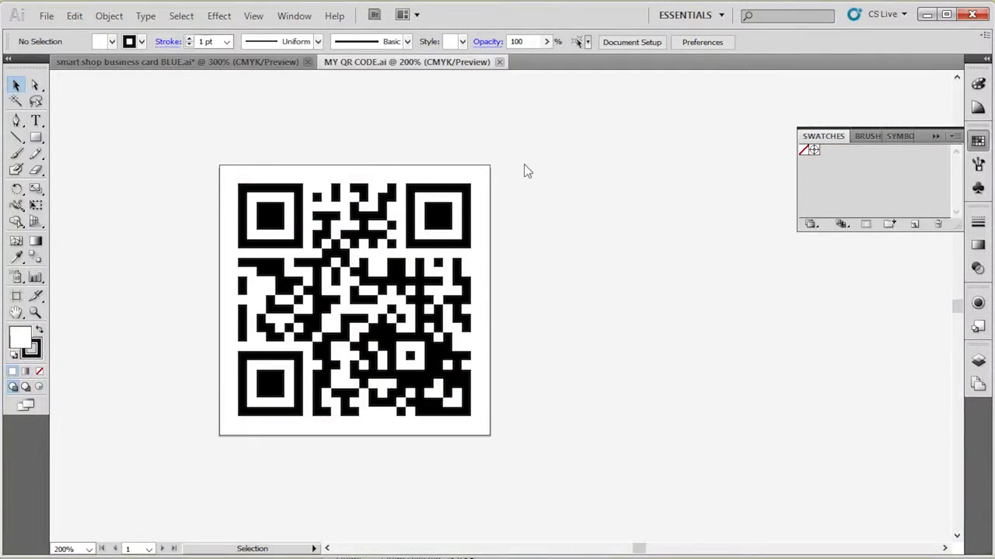
Step: Delete the white square behind the QR code and set the code group's fill to C=0, M=100, Y=100, K=0
click(468, 174)
click(469, 174)
drag(257, 220, 569, 467)
click(25, 342)
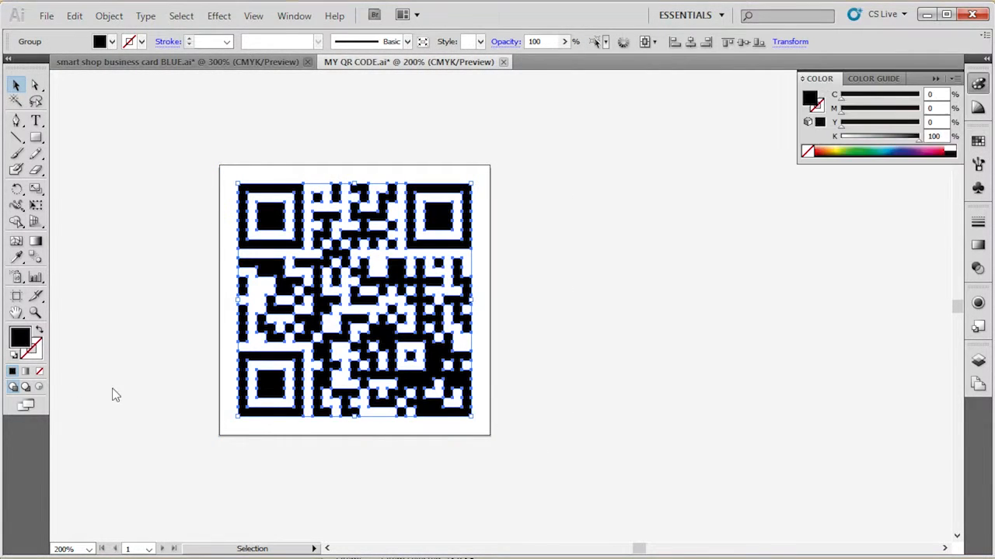
key(Tab)
key(Tab)
key(Tab)
key(Tab)
key(Tab)
key(Tab)
key(Tab)
key(Tab)
text(100)
key(Tab)
text(100)
key(Tab)
text(0)
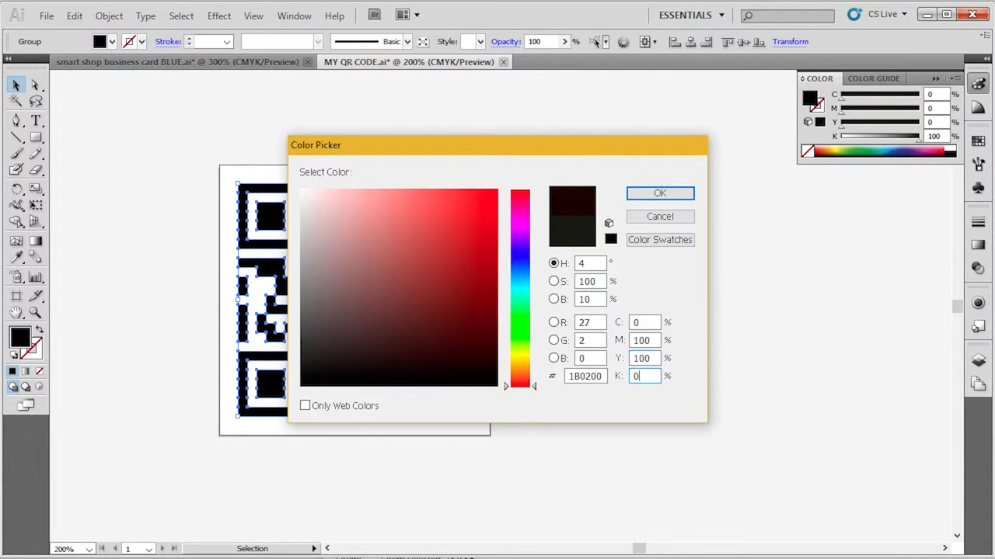
key(Return)
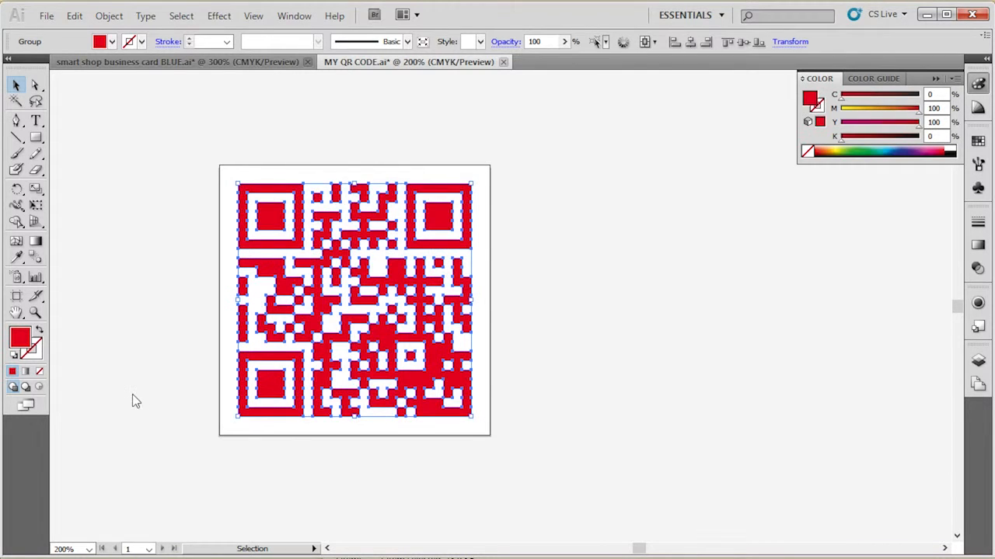
click(132, 400)
Step: Save the recolored QR code as MY QR CODE RED.ai in the QR CODE folder, in Illustrator CS5 format
click(47, 16)
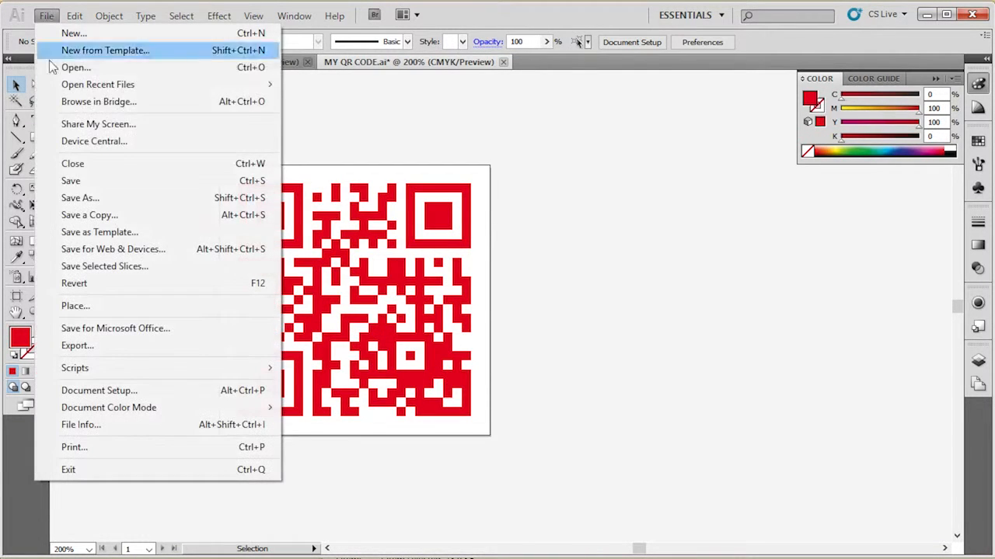
click(114, 199)
click(272, 375)
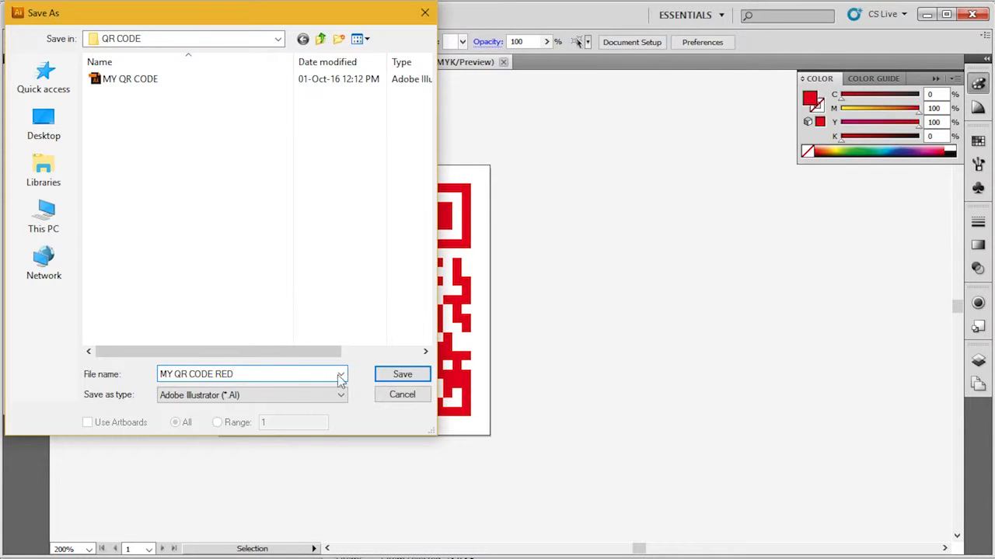
click(390, 379)
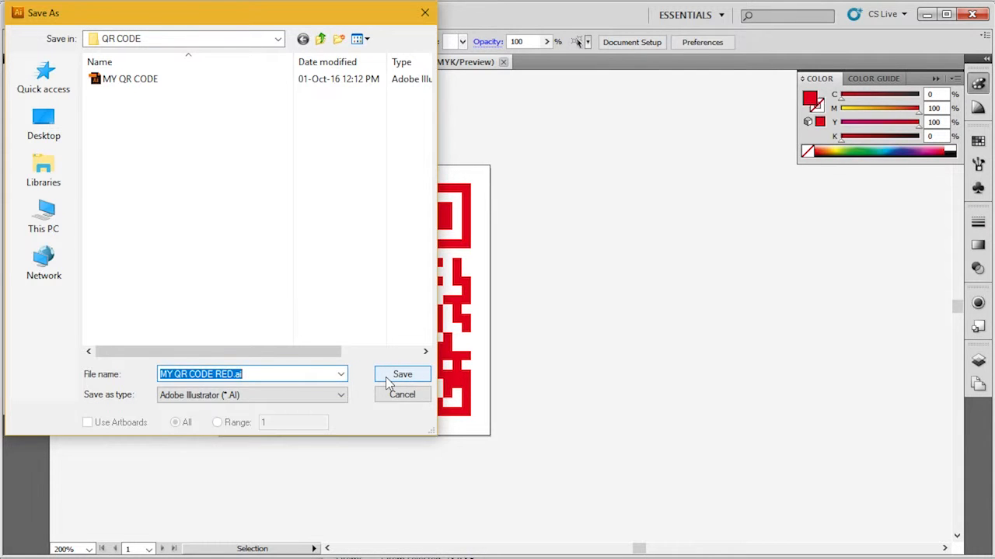
click(398, 377)
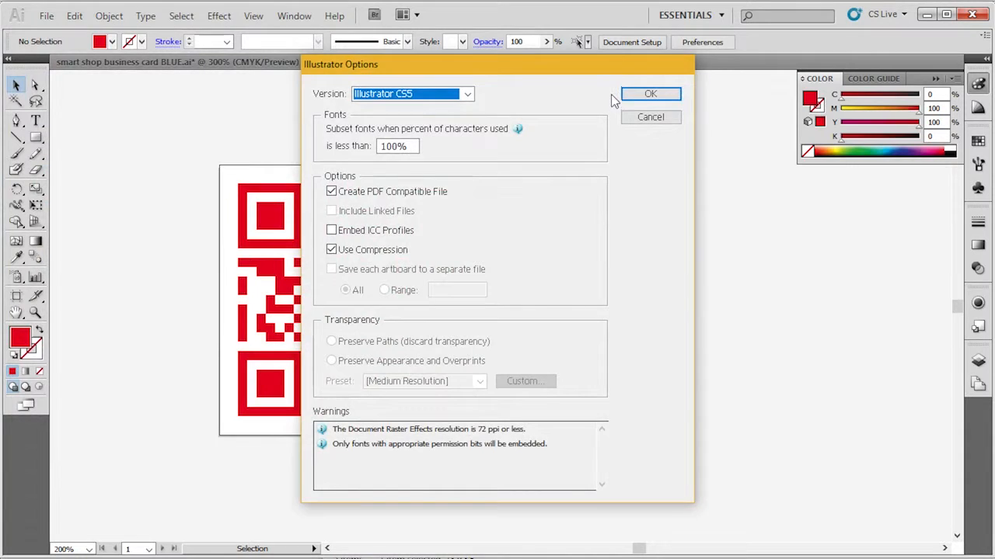
click(667, 94)
Step: Copy the red QR code group and paste it into BLUE.tif in Photoshop as a shape layer
drag(214, 145, 576, 511)
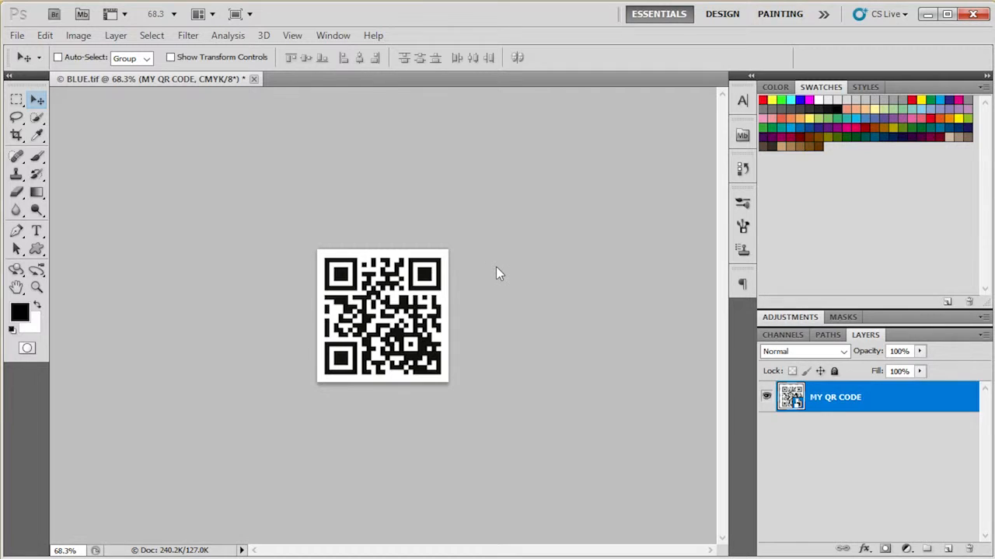
key(ctrl+v)
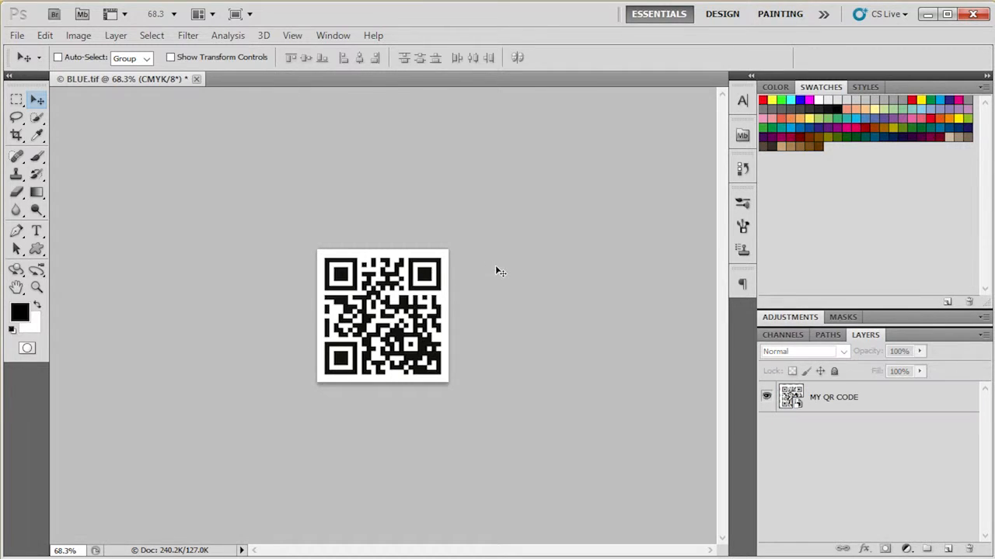
click(473, 174)
click(553, 118)
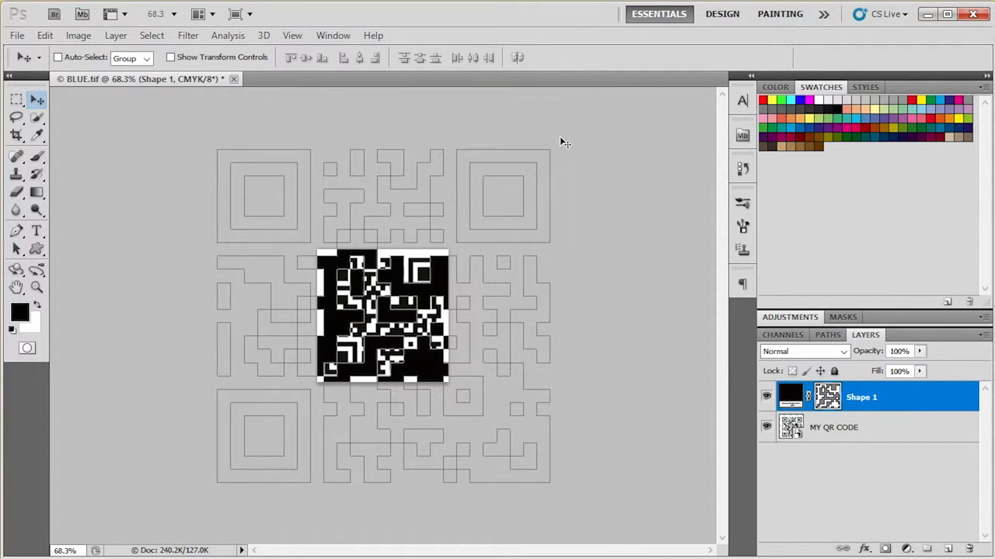
Step: Scale the pasted QR shape to about 34.87%, matching the placed code, and delete the MY QR CODE layer
key(ctrl+t)
drag(548, 146, 435, 252)
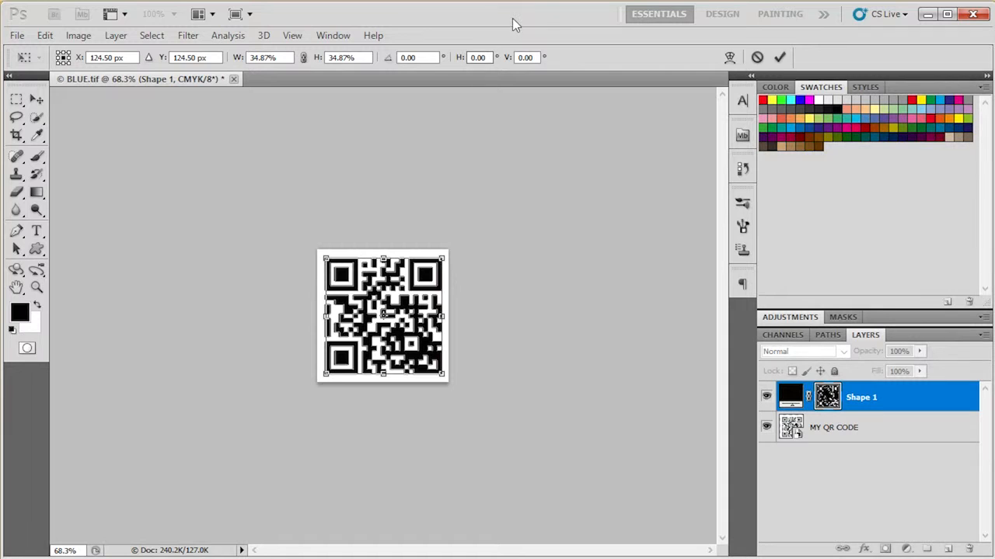
click(780, 57)
drag(892, 428, 969, 548)
Step: Recolor the QR code shape layer's solid fill to red with M=100, Y=100 and K=0
double_click(789, 393)
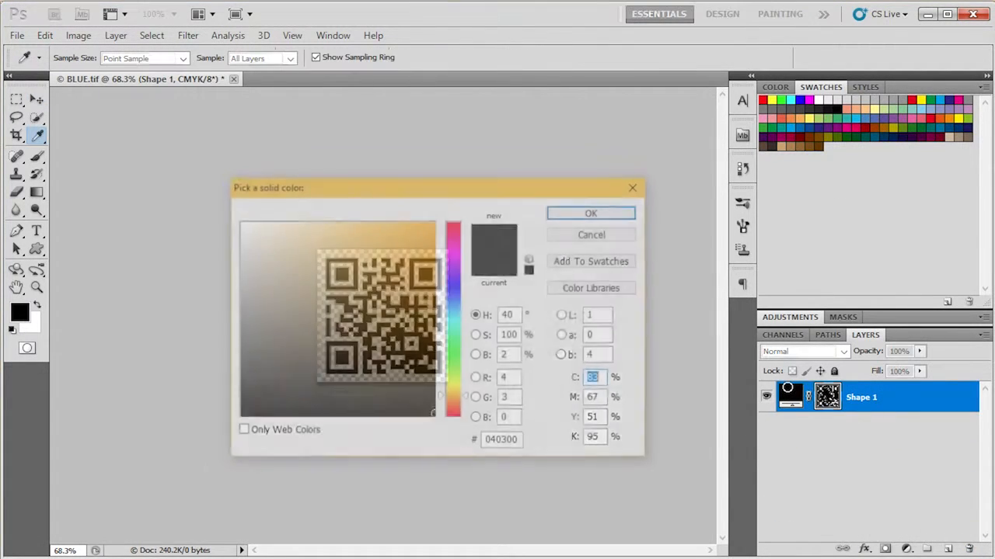
text(1)
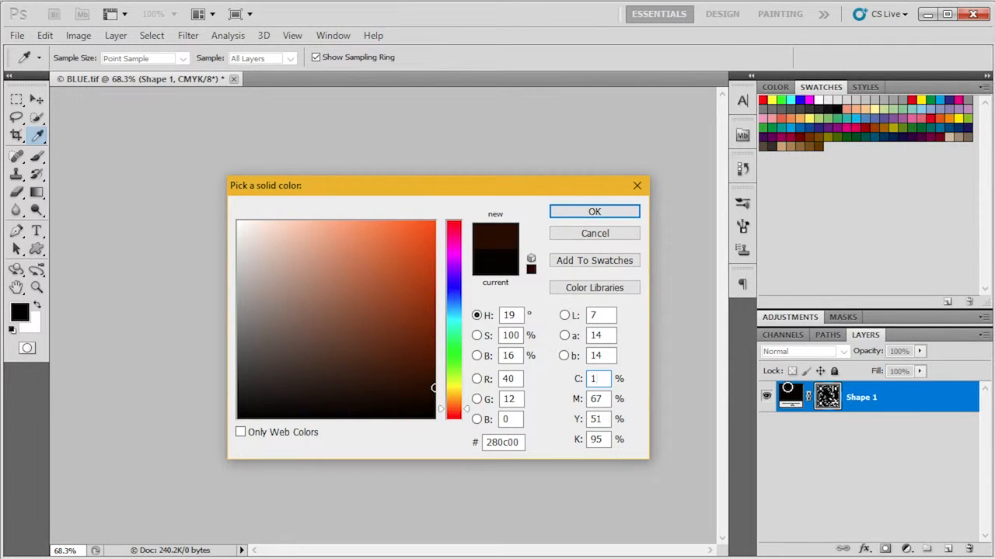
text(0)
key(Tab)
text(100)
key(Tab)
text(100)
key(Tab)
text(0)
key(Return)
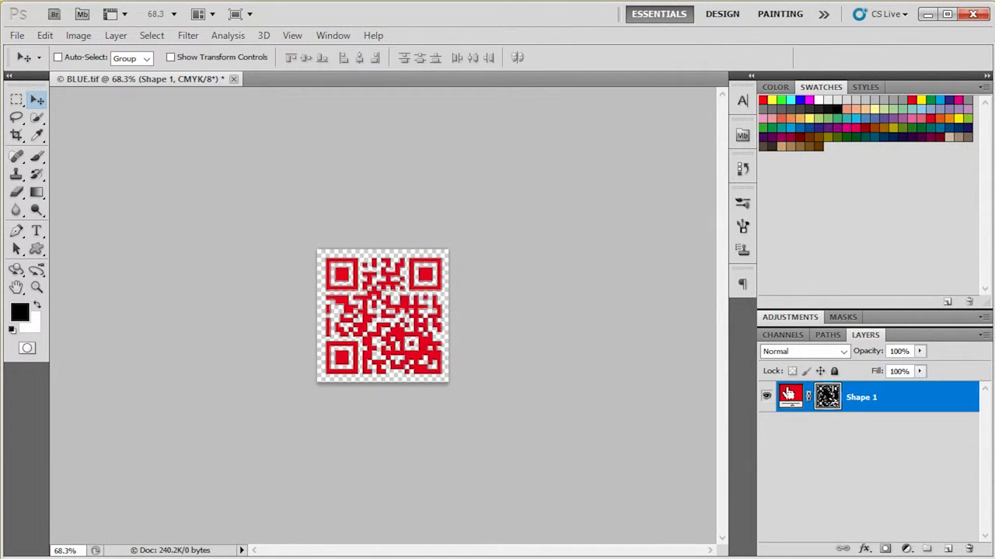
Step: Save a new version of the QR image in the QR CODE folder as a TIFF named MY QR RED
click(17, 35)
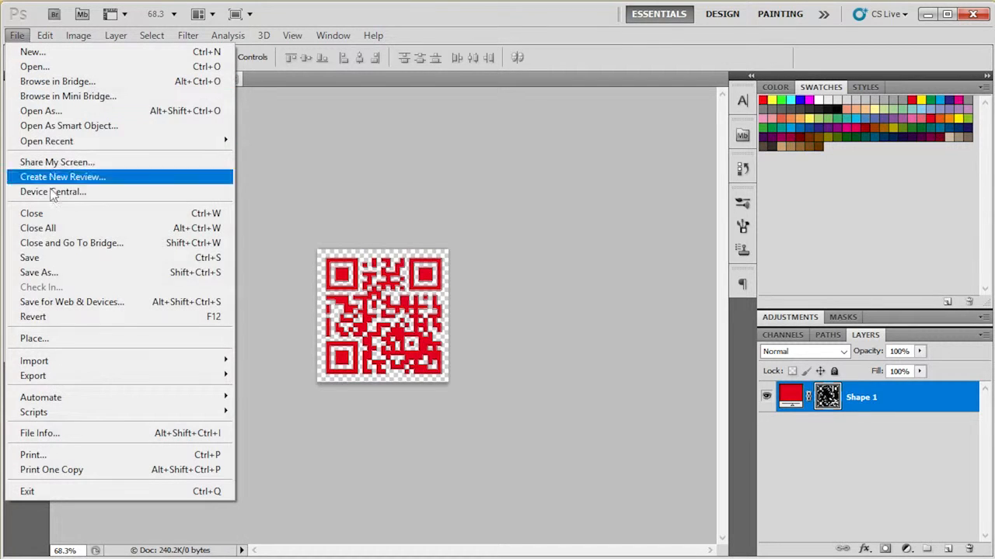
click(67, 278)
click(481, 315)
double_click(481, 315)
text(M)
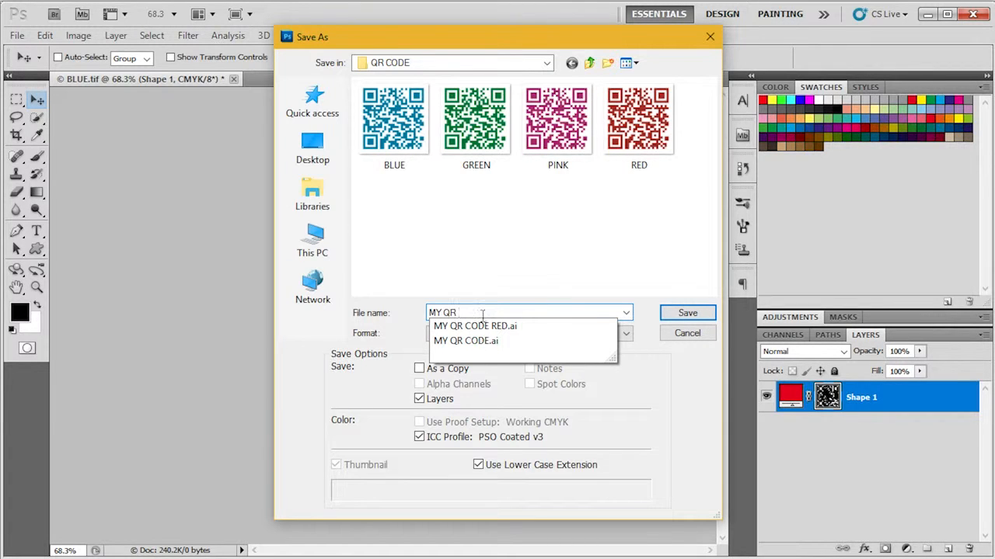
text(Y QR RED)
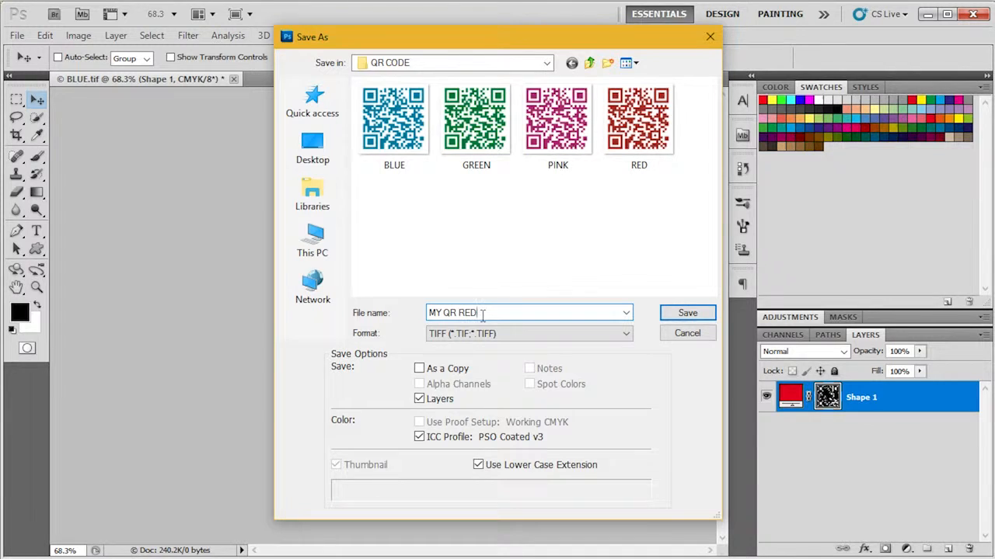